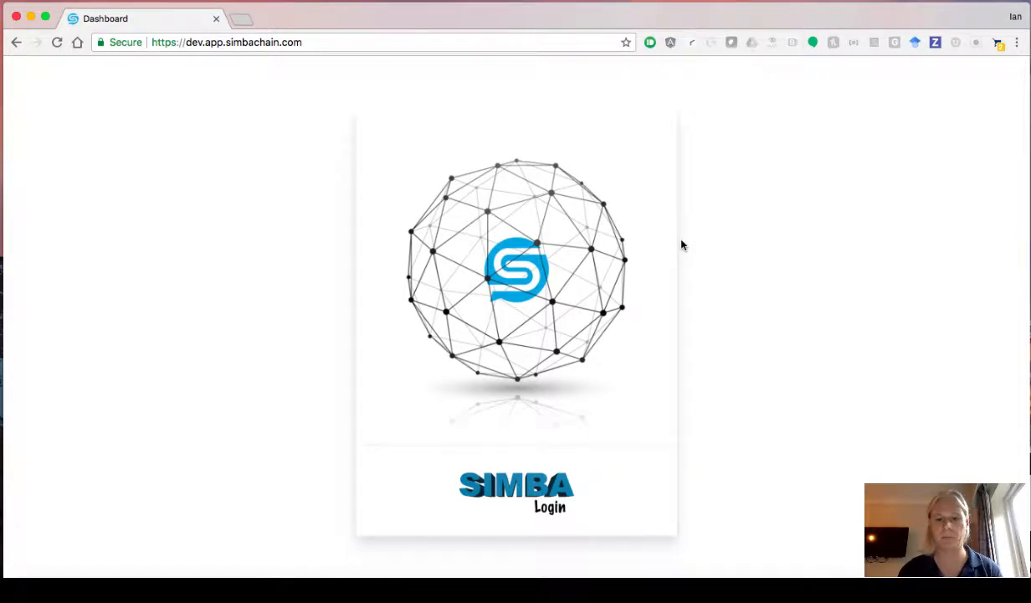
- Sign up for a new account, replacing the user part of the remembered e-mail
click(558, 486)
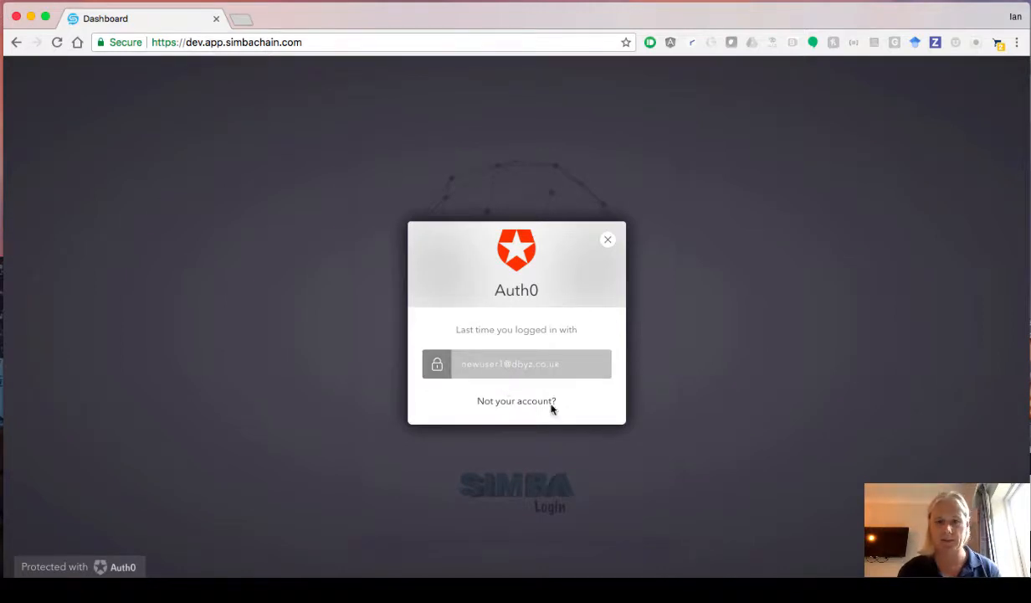
click(519, 401)
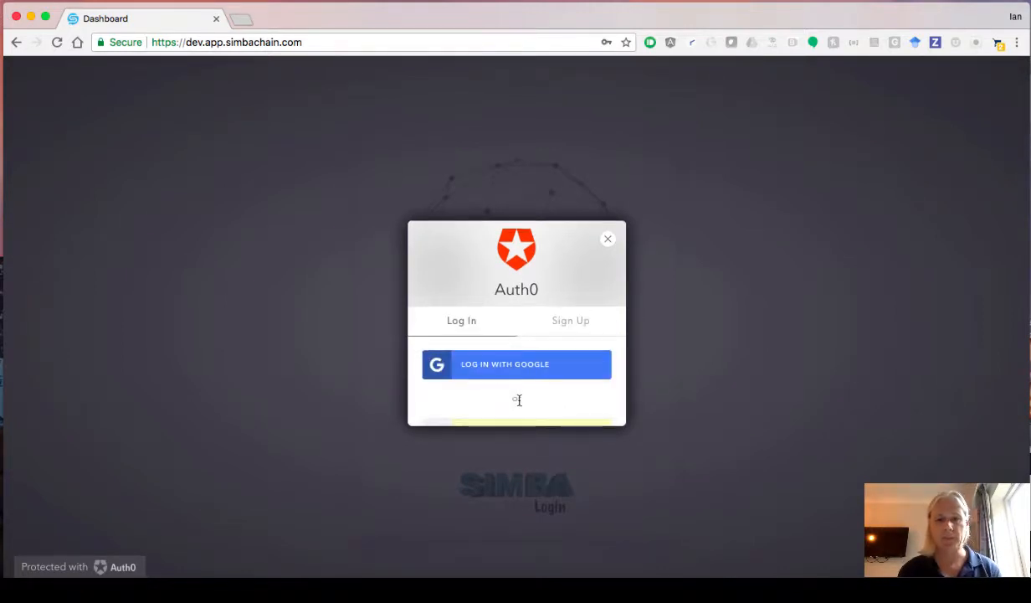
click(569, 243)
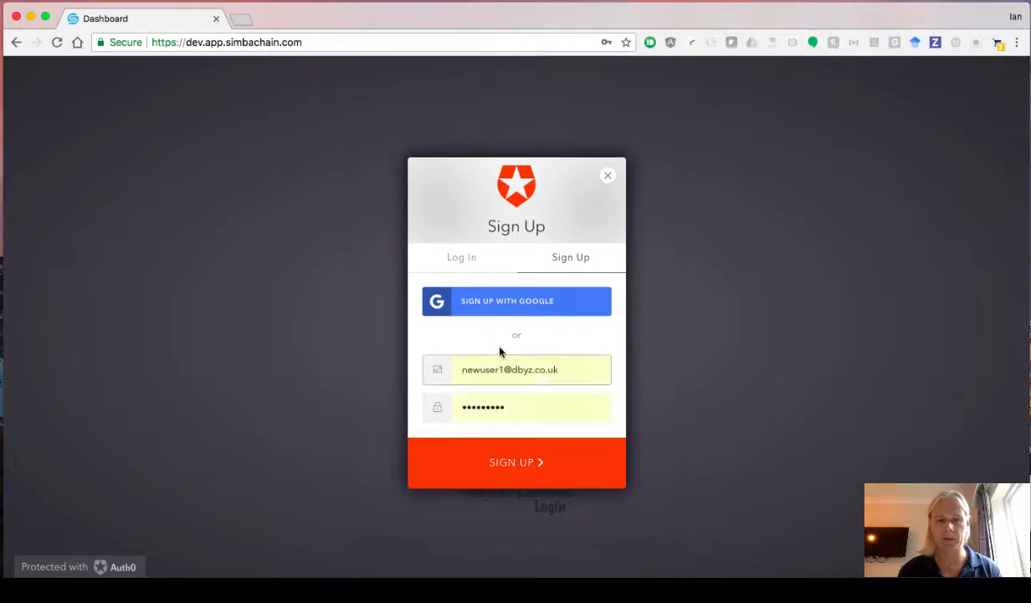
drag(503, 369, 423, 372)
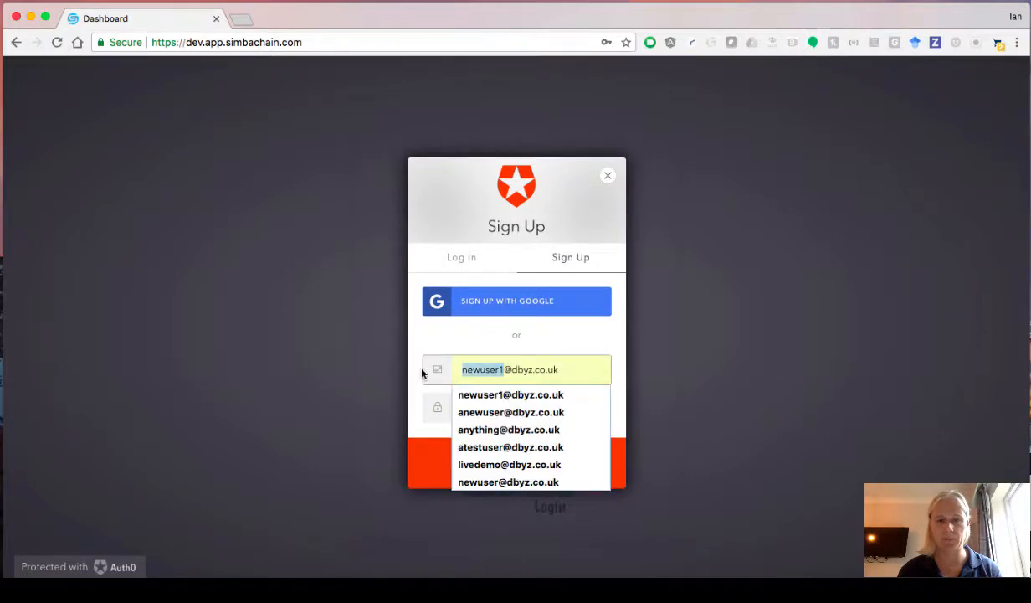
text(a)
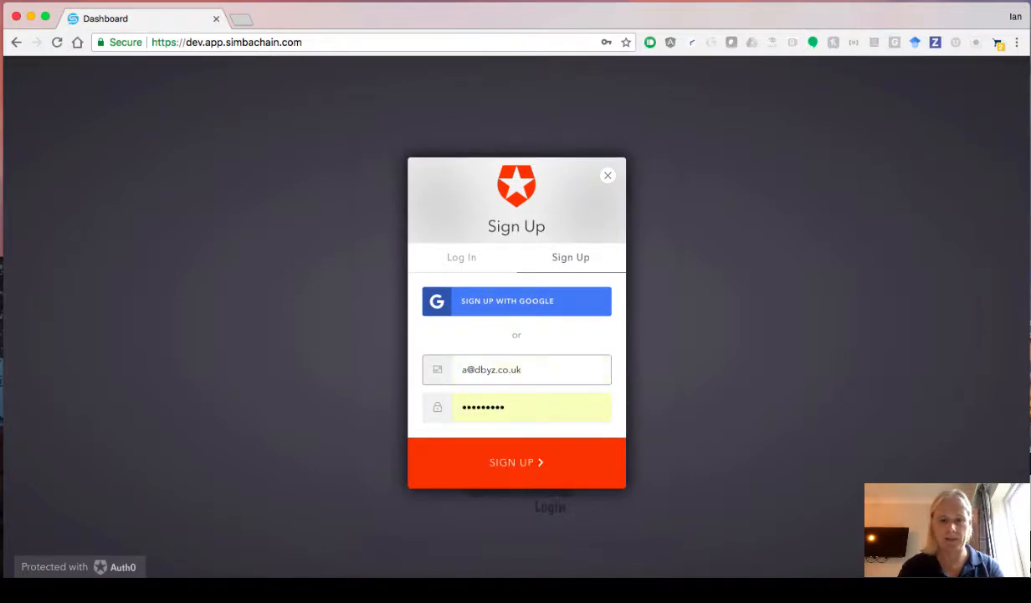
text(user)
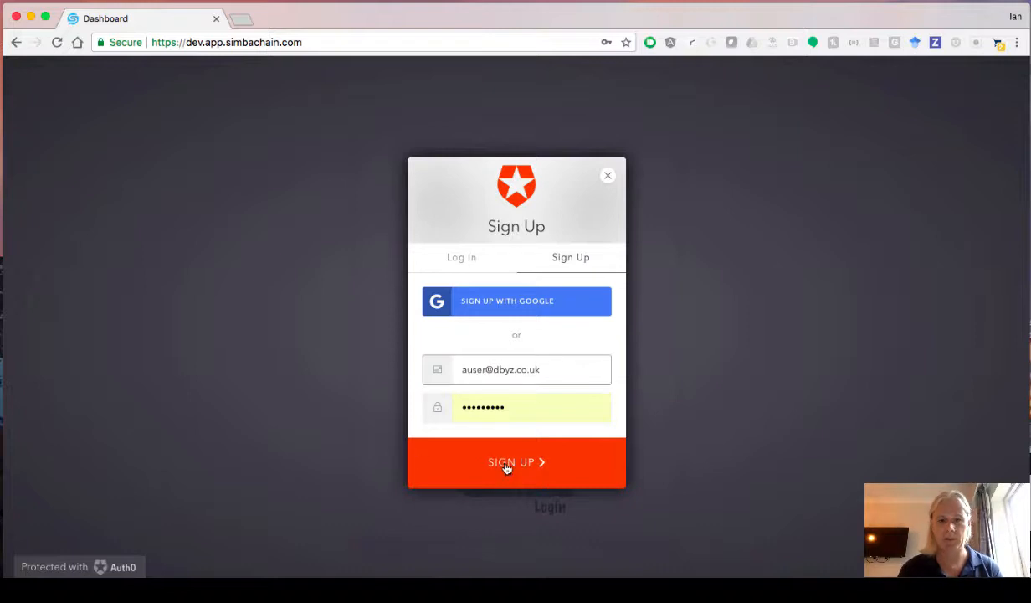
click(506, 468)
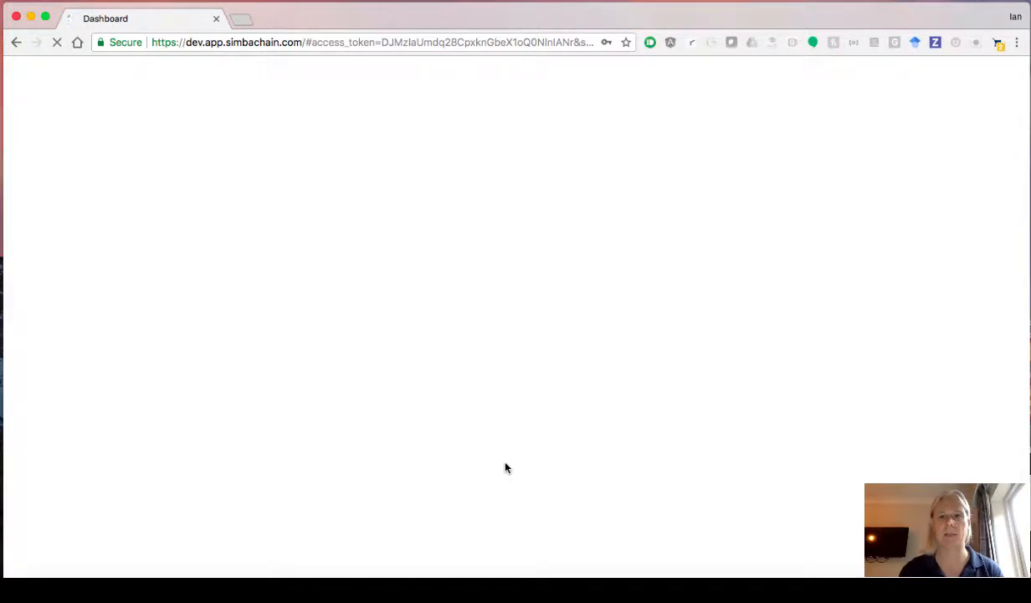
- Dismiss the save-password prompt and create an organization named 'Simba'
click(590, 172)
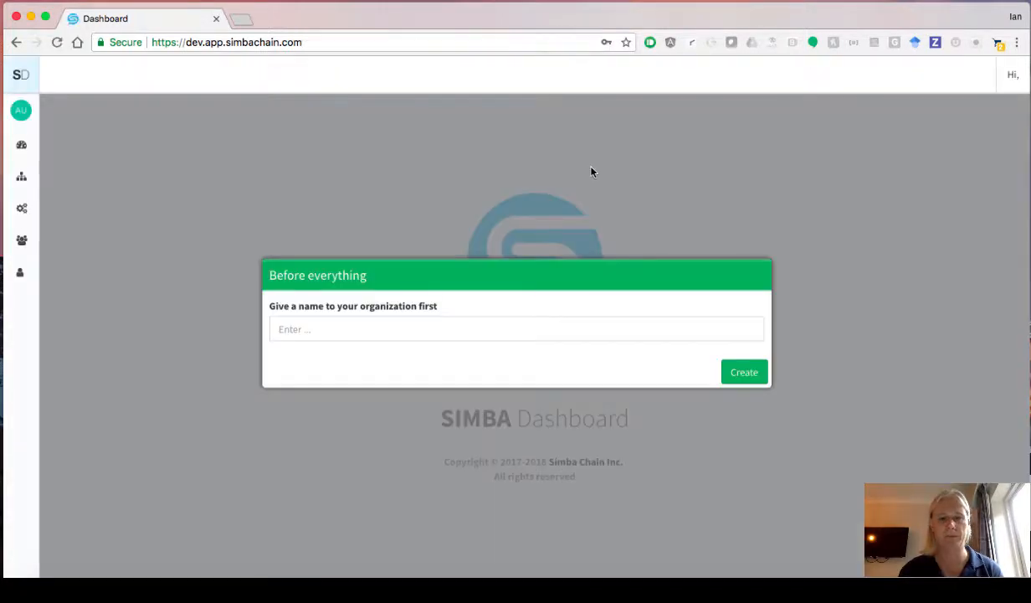
click(307, 329)
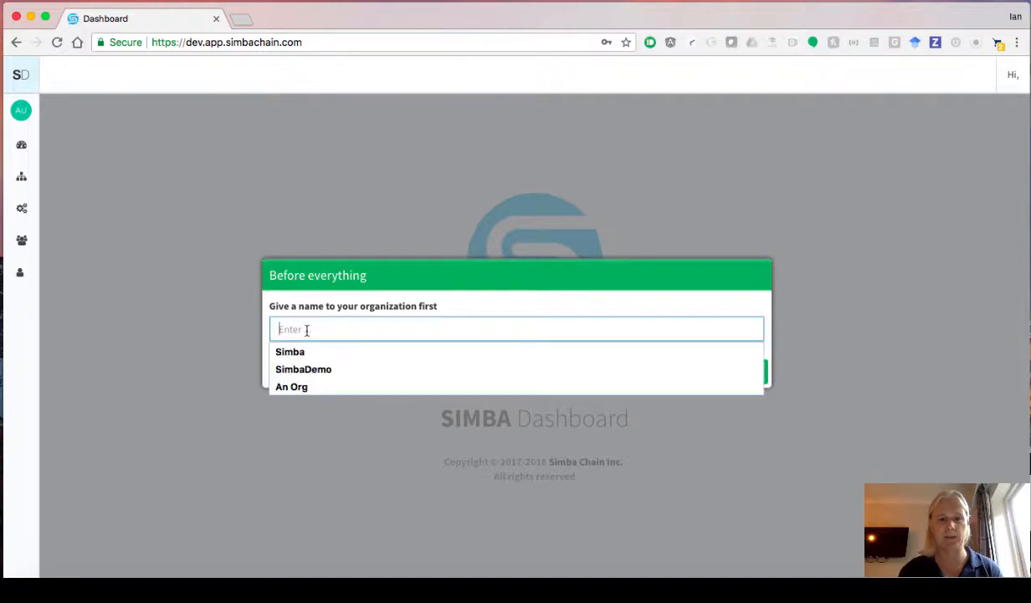
click(297, 351)
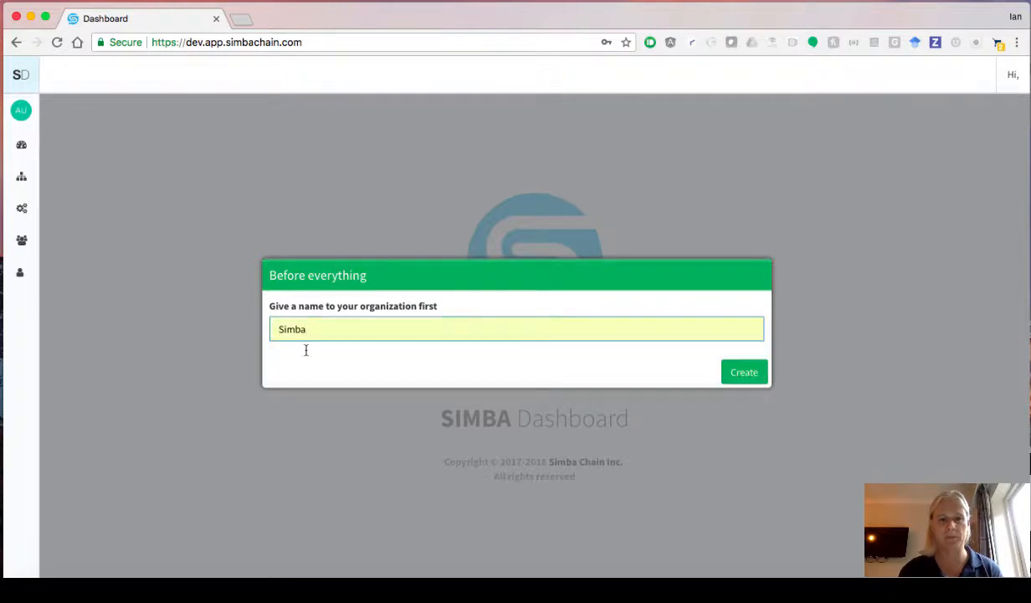
click(739, 373)
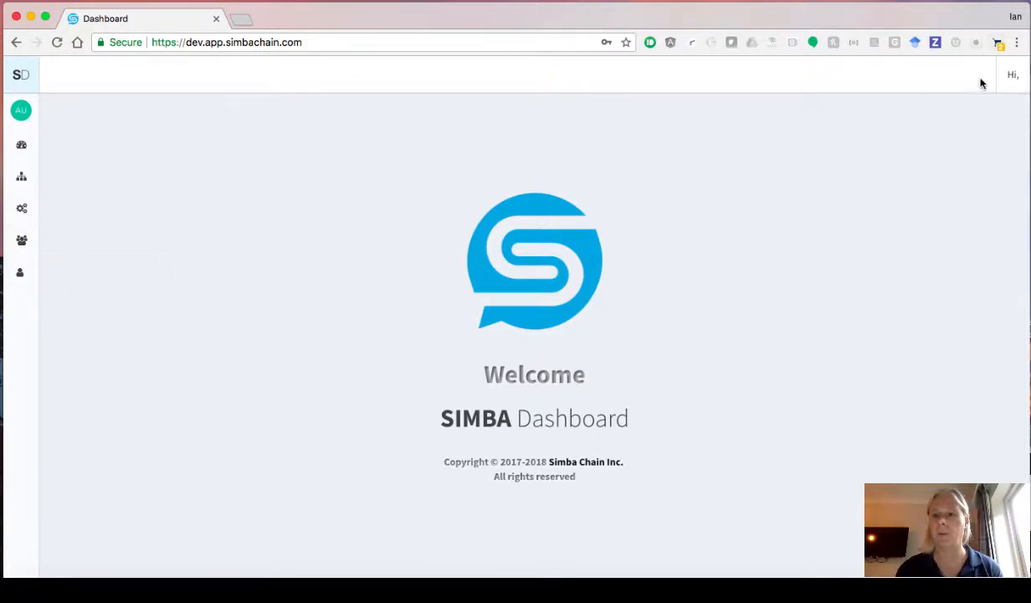
- Save the user's given and family names on the Profile page, then go to Applications
click(1013, 77)
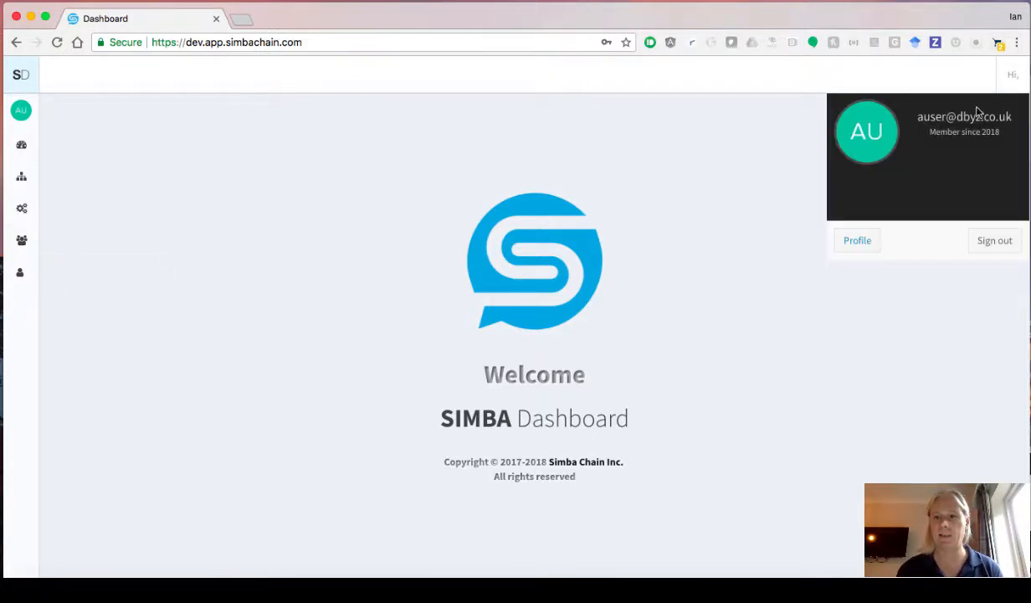
click(849, 241)
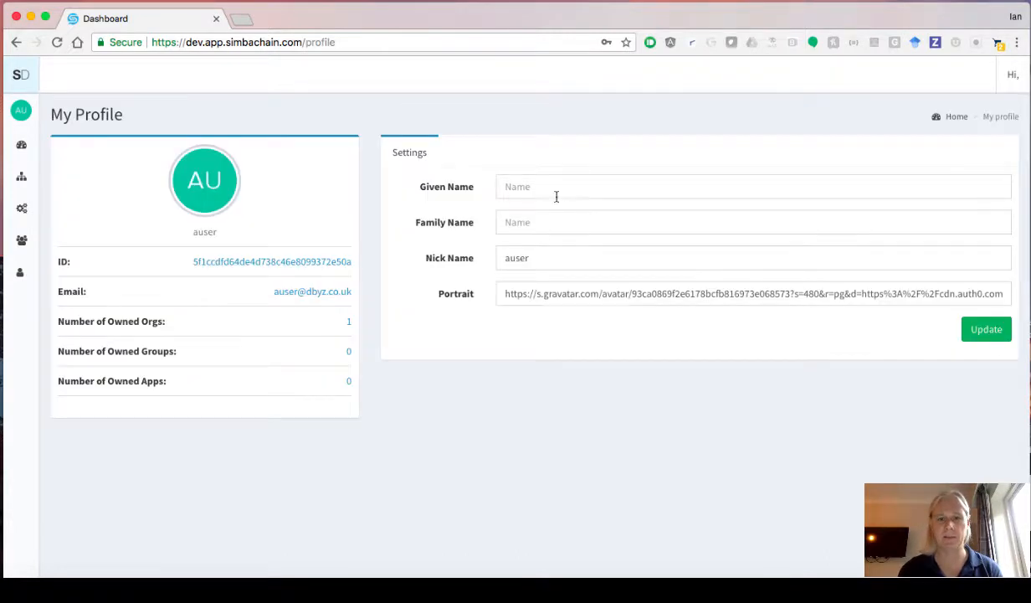
click(511, 187)
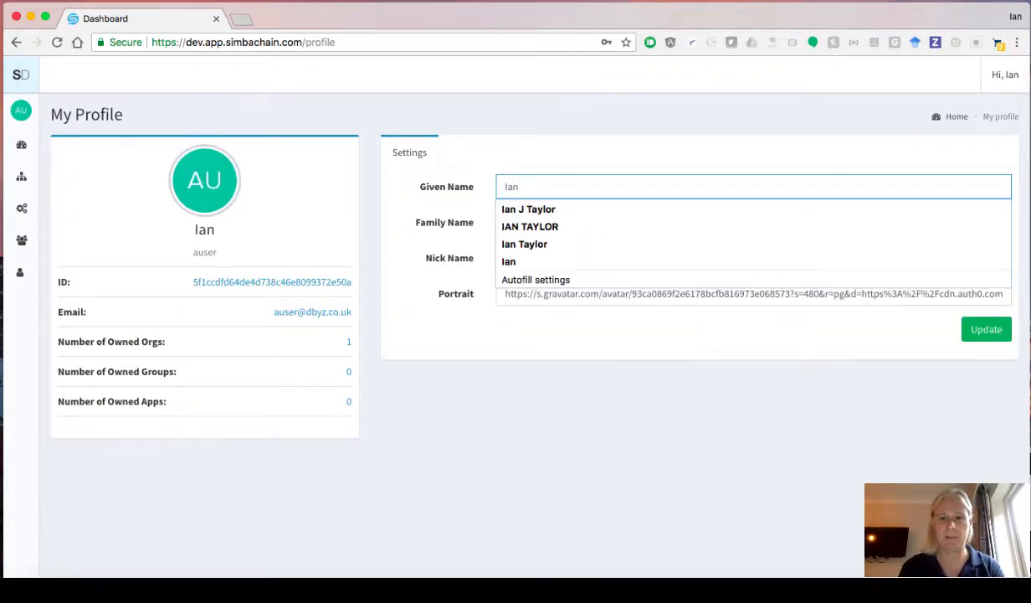
key(Tab)
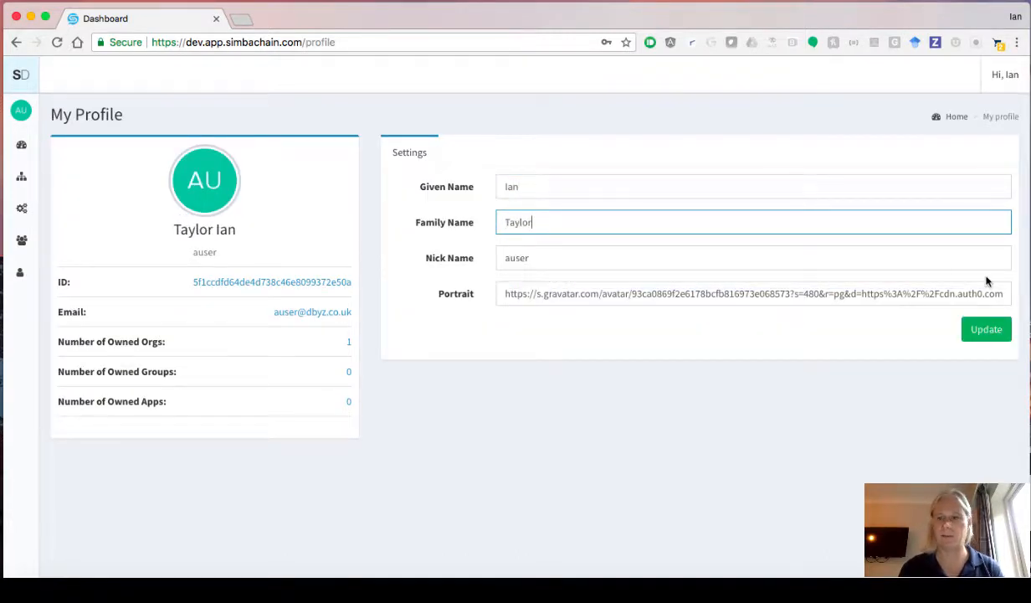
click(984, 331)
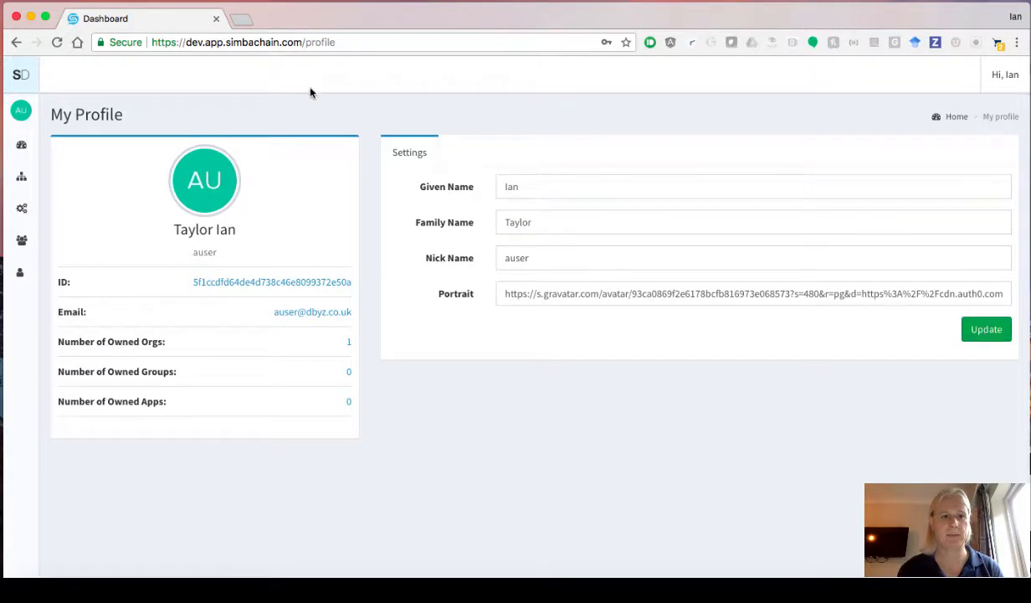
click(21, 143)
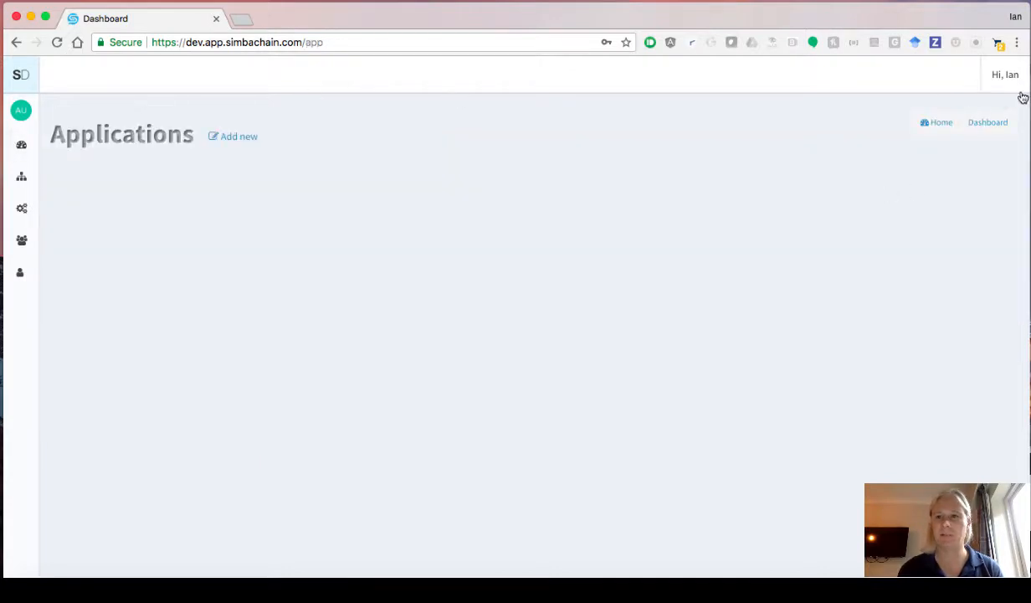
- Create a 'Car Demo' application under the Simba organization, view its details, then open Groups
click(243, 137)
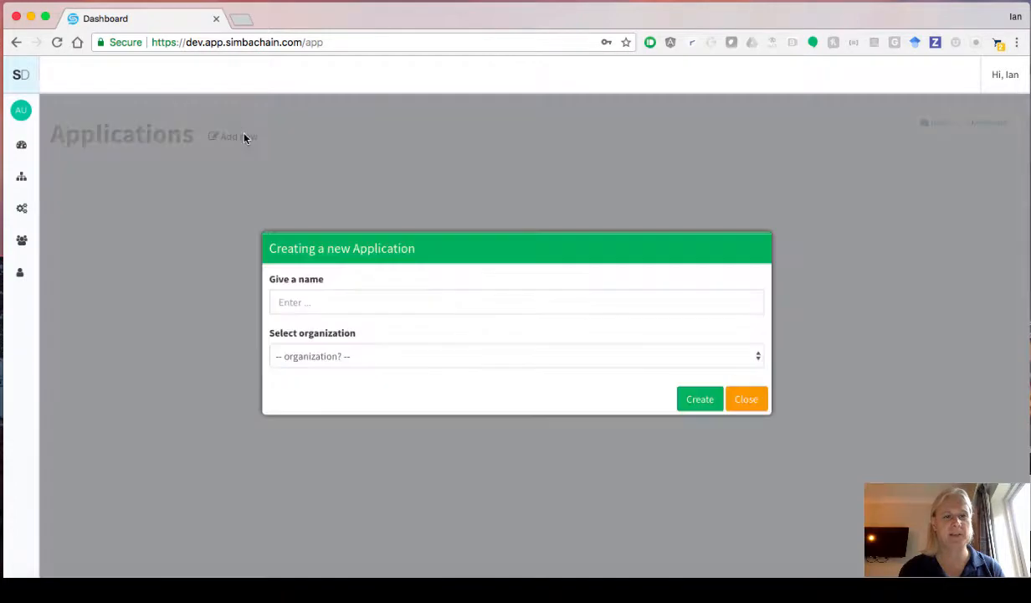
click(284, 299)
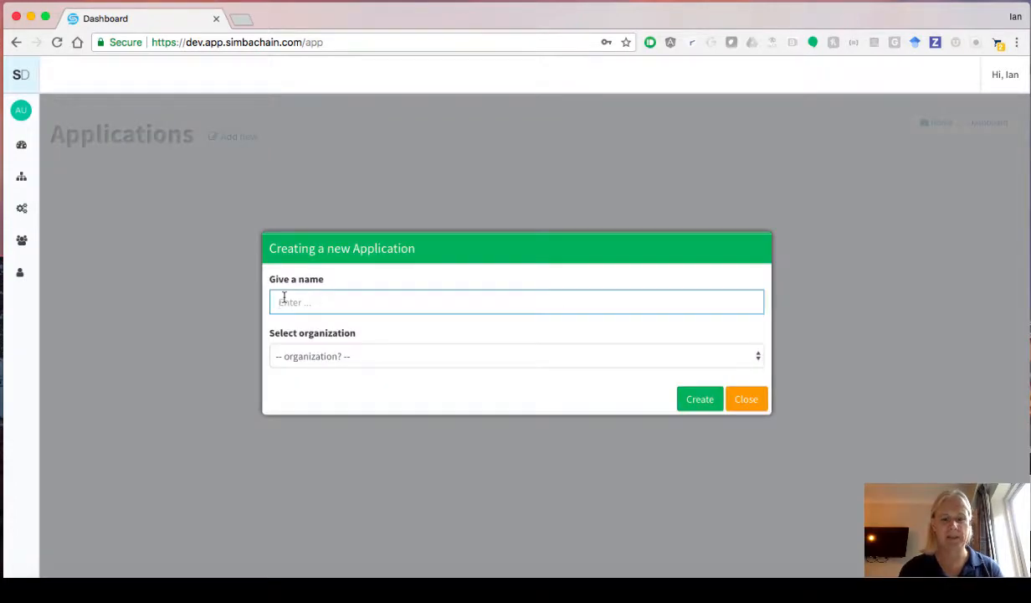
text(Car)
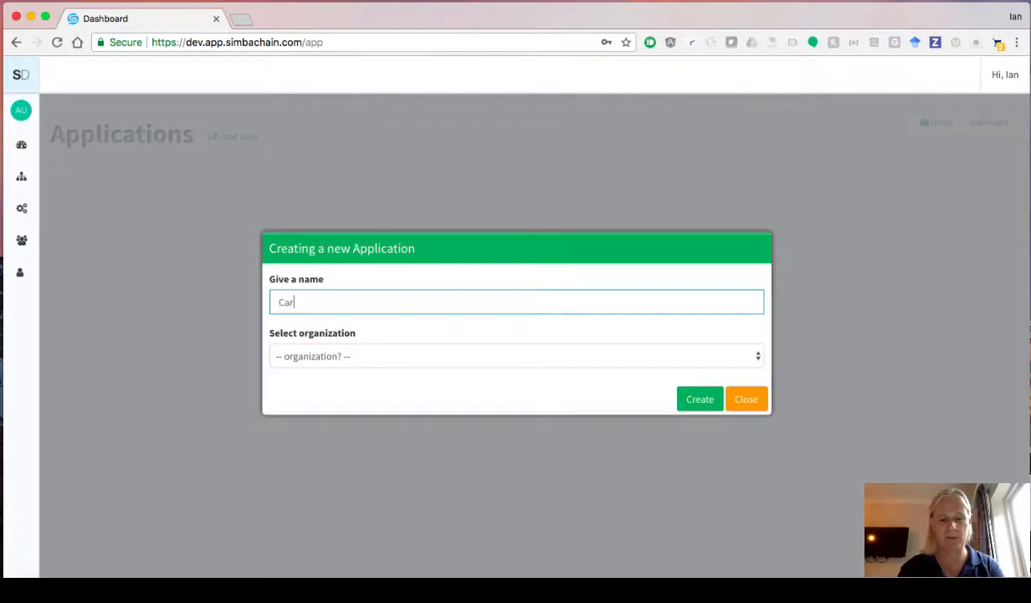
text( Demo)
key(Tab)
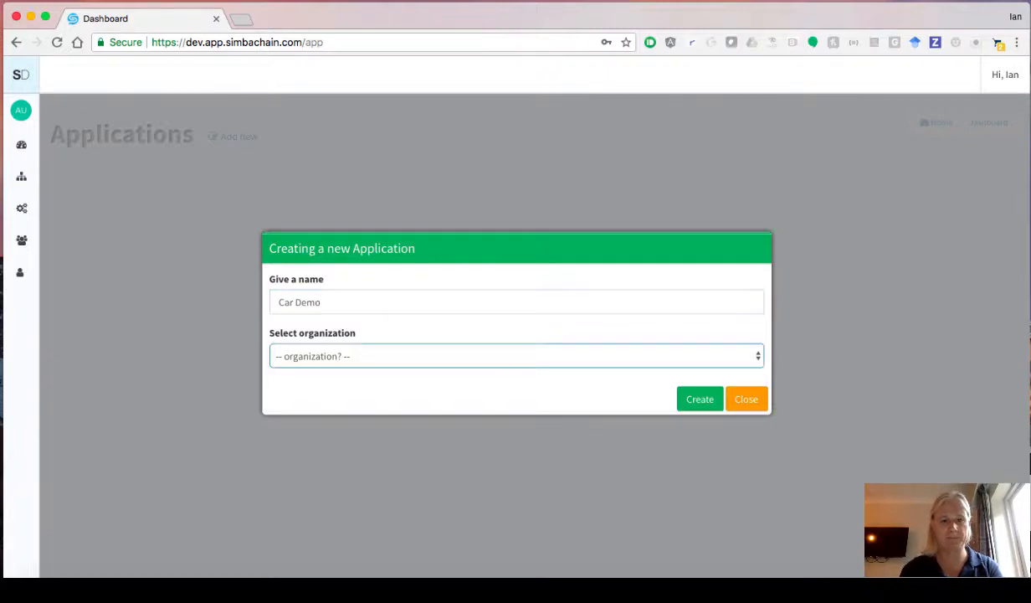
click(318, 355)
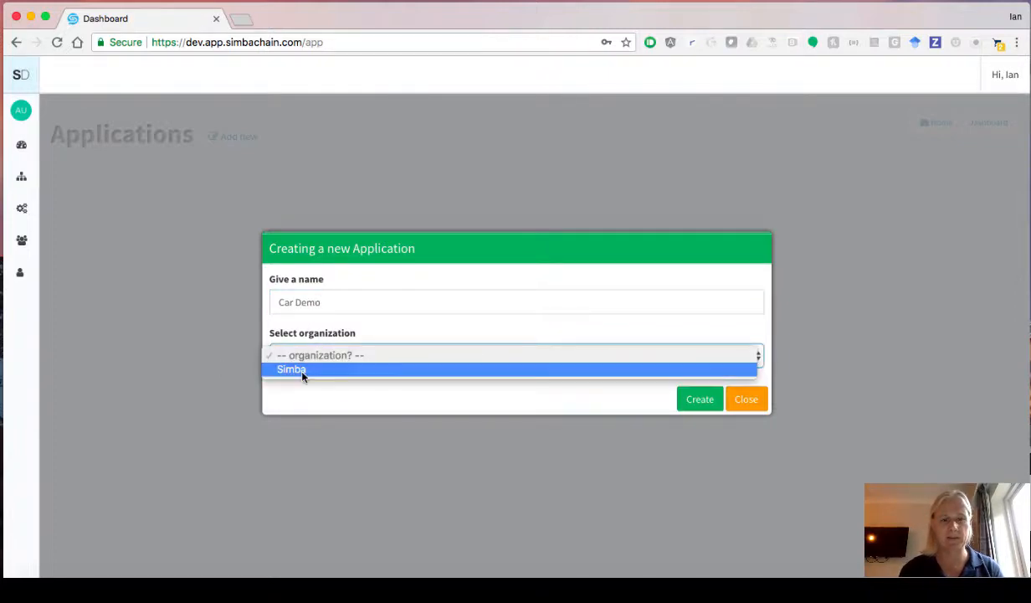
click(301, 371)
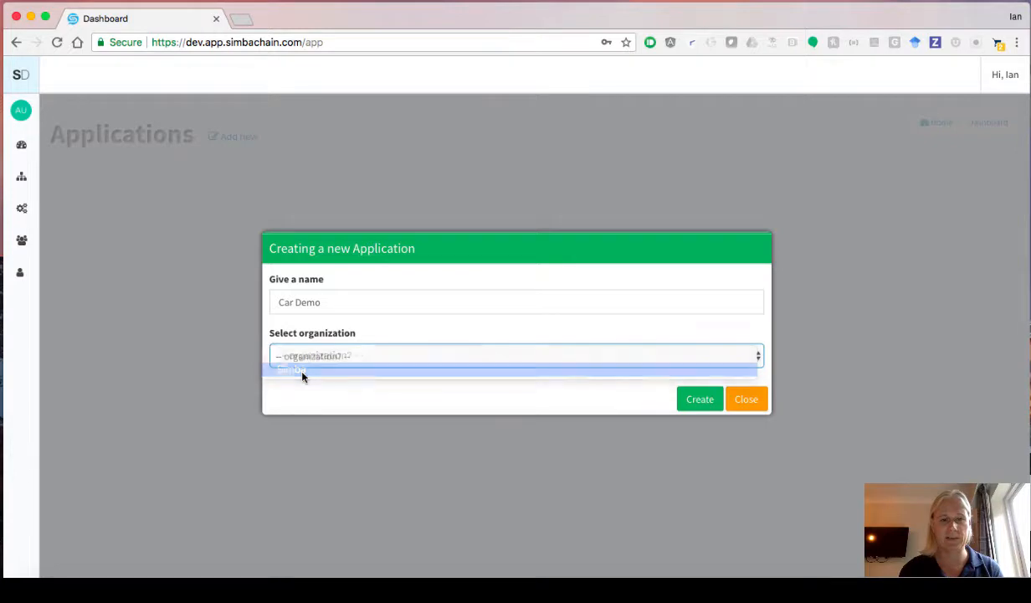
click(693, 400)
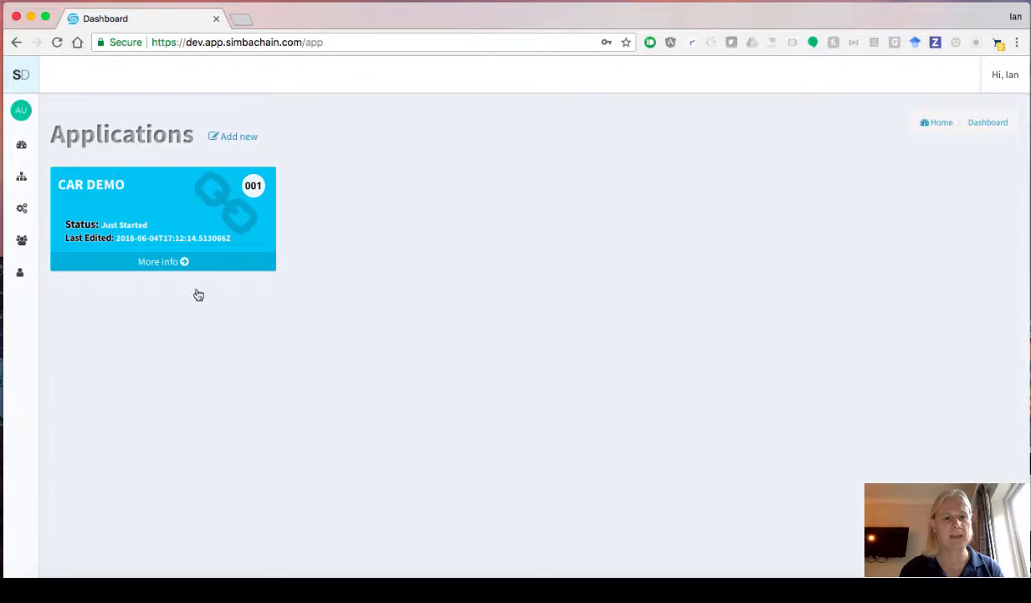
click(170, 262)
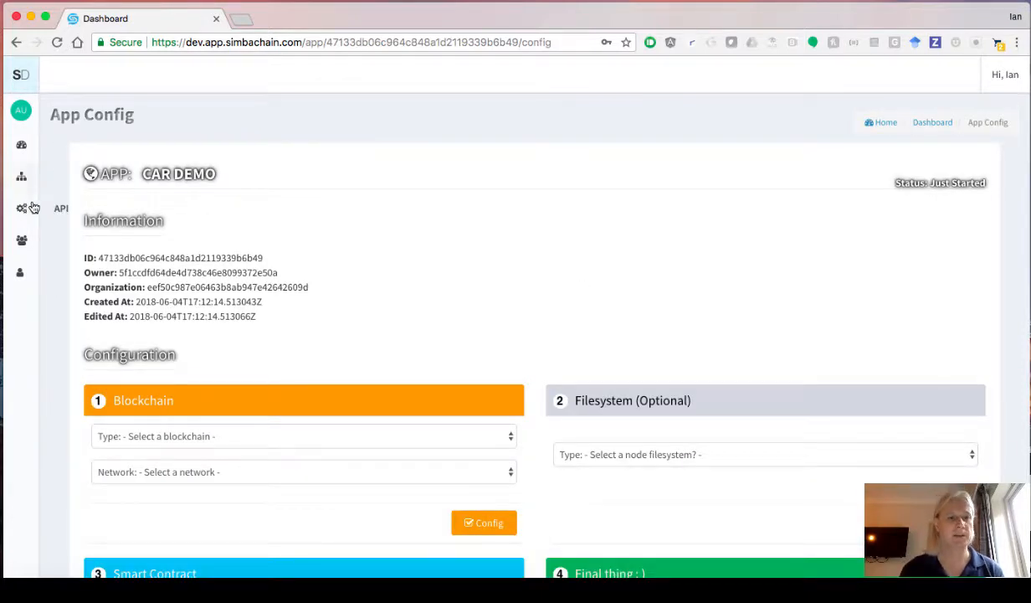
click(21, 242)
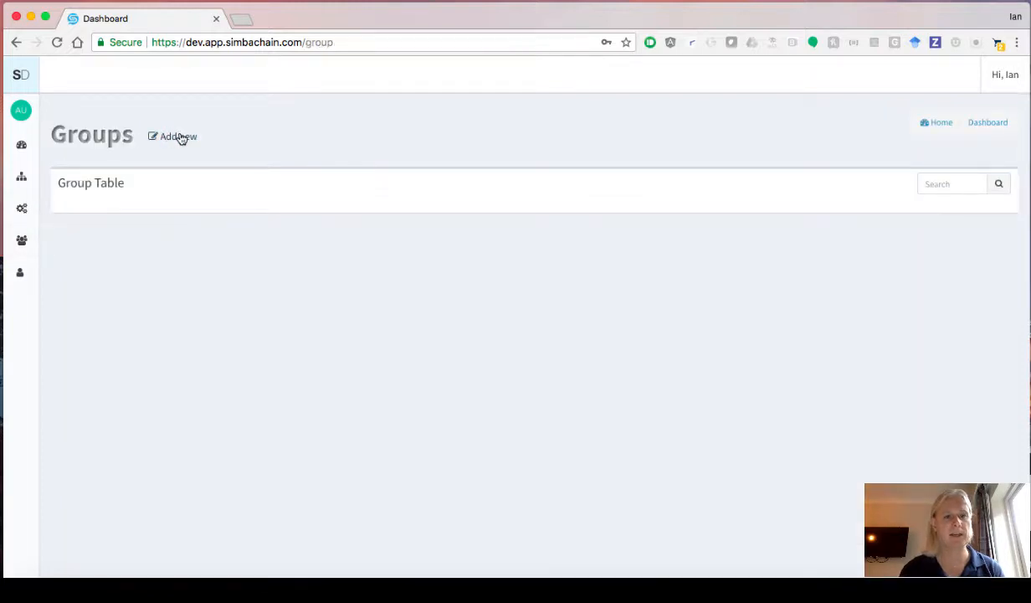
- Create a group named 'DevOps' linked to the Car Demo application
click(183, 138)
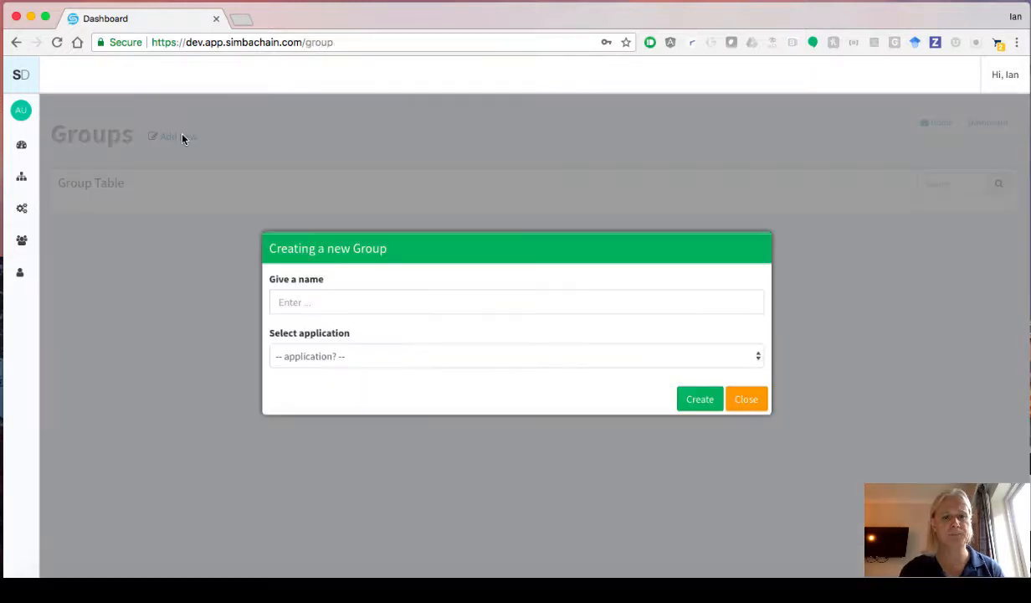
click(361, 307)
text(Dev)
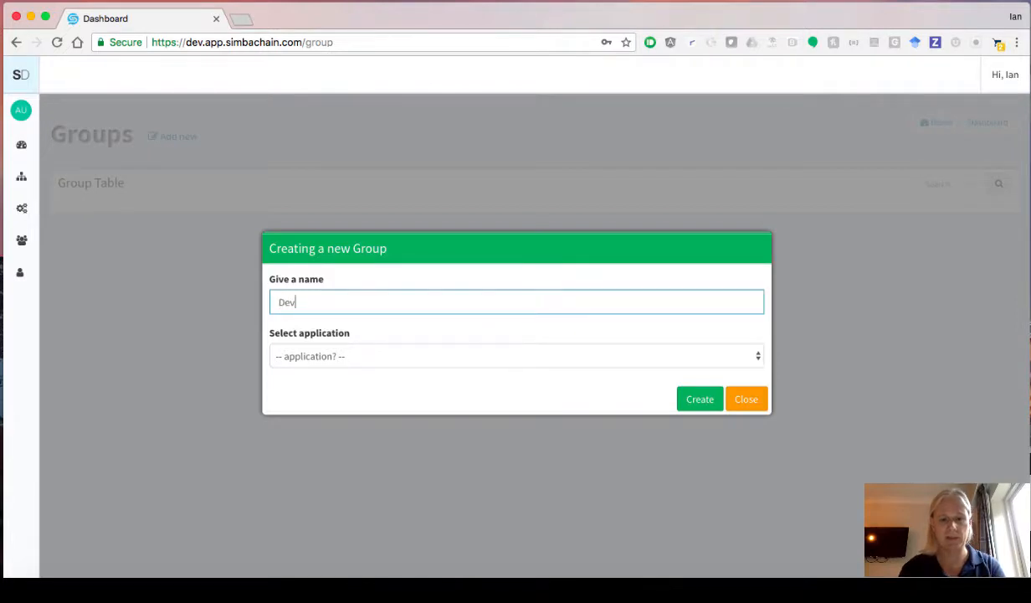
text(Ops)
key(Tab)
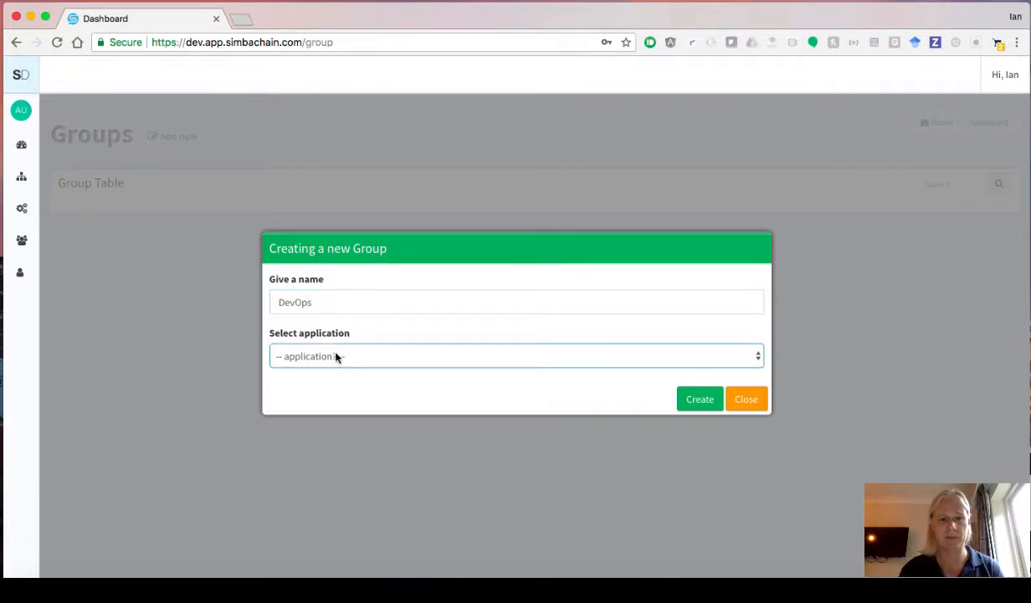
click(336, 356)
click(330, 374)
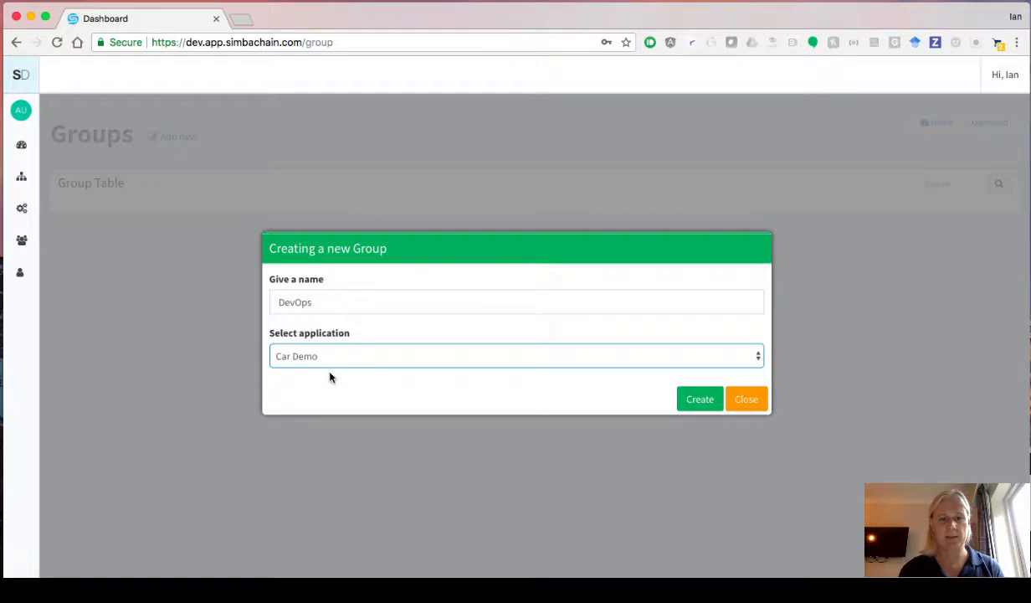
click(692, 398)
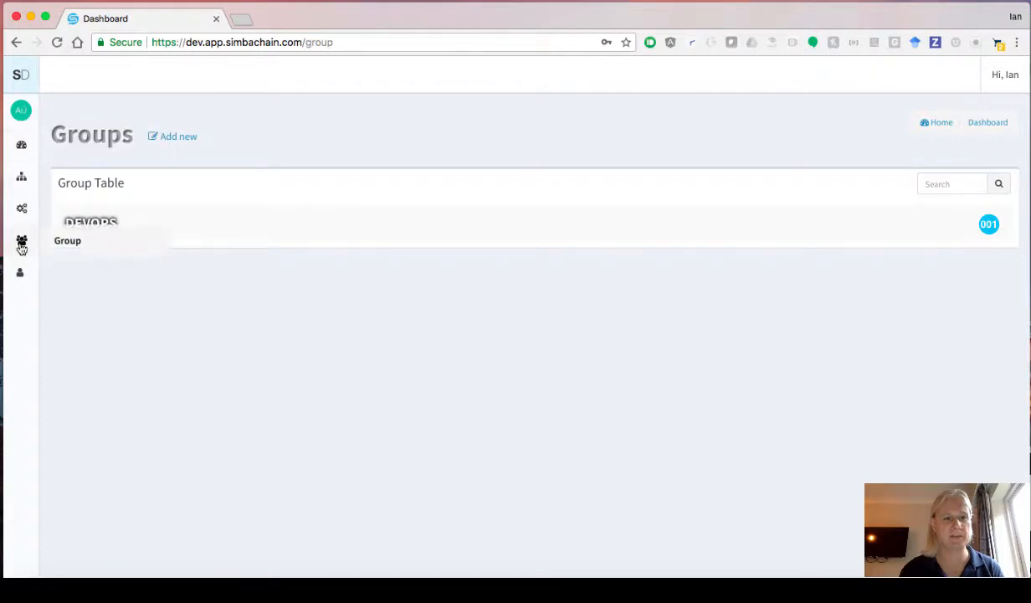
- Add the first member, entering their full name, to the DevOps group
click(20, 272)
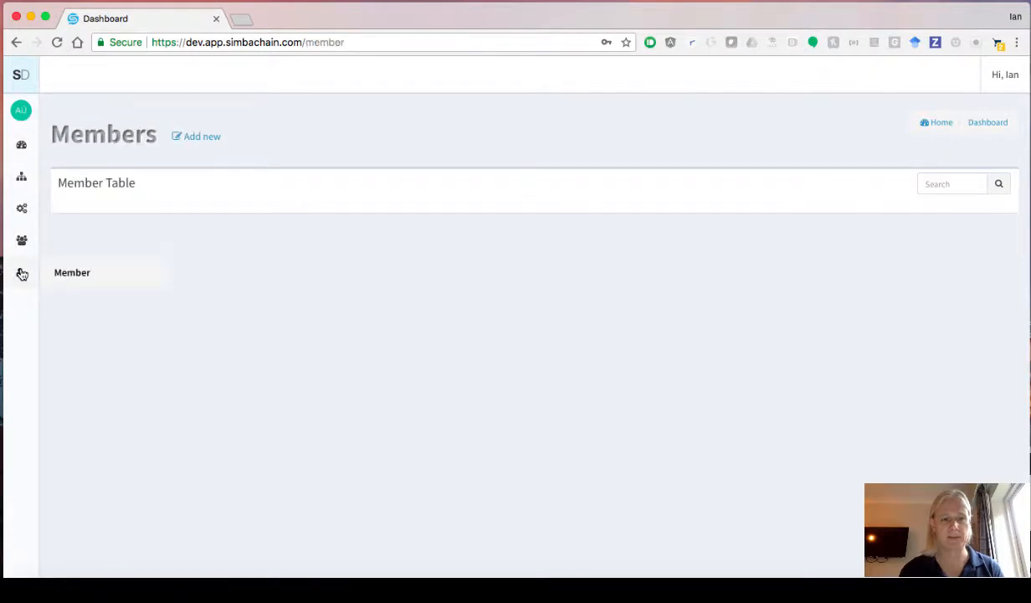
click(197, 138)
click(314, 303)
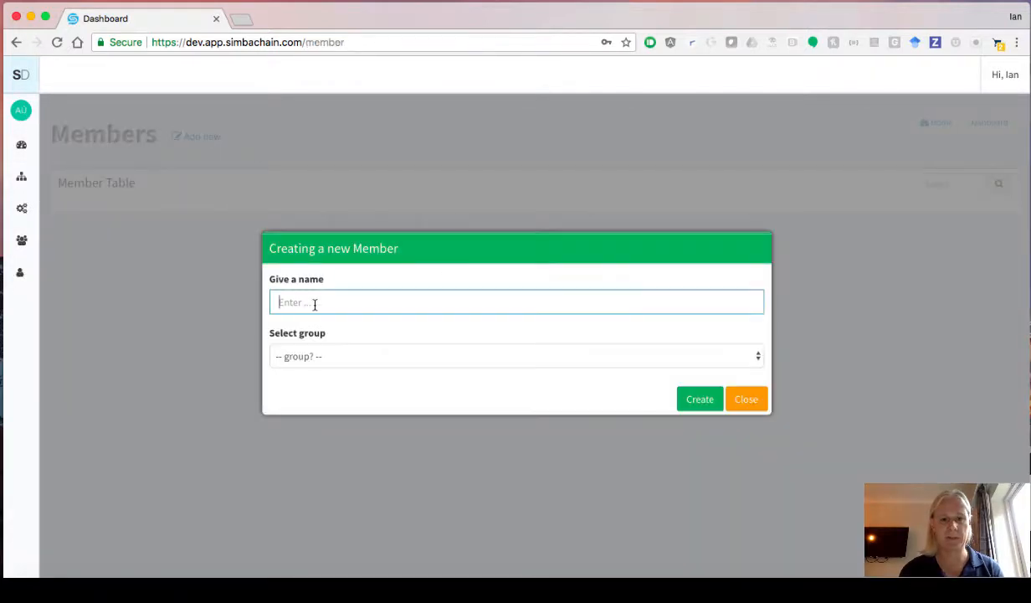
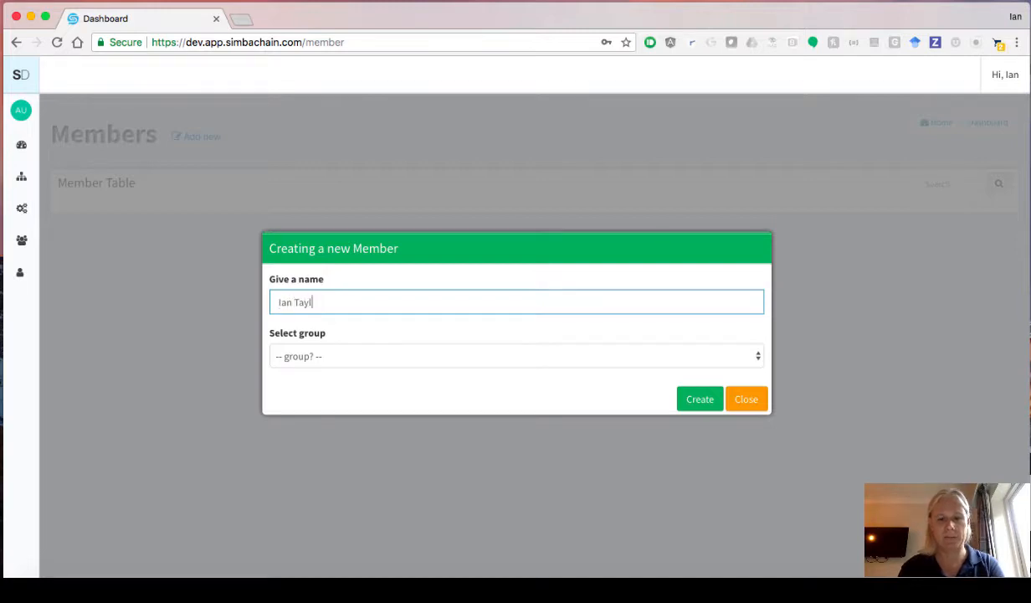
key(Tab)
click(302, 353)
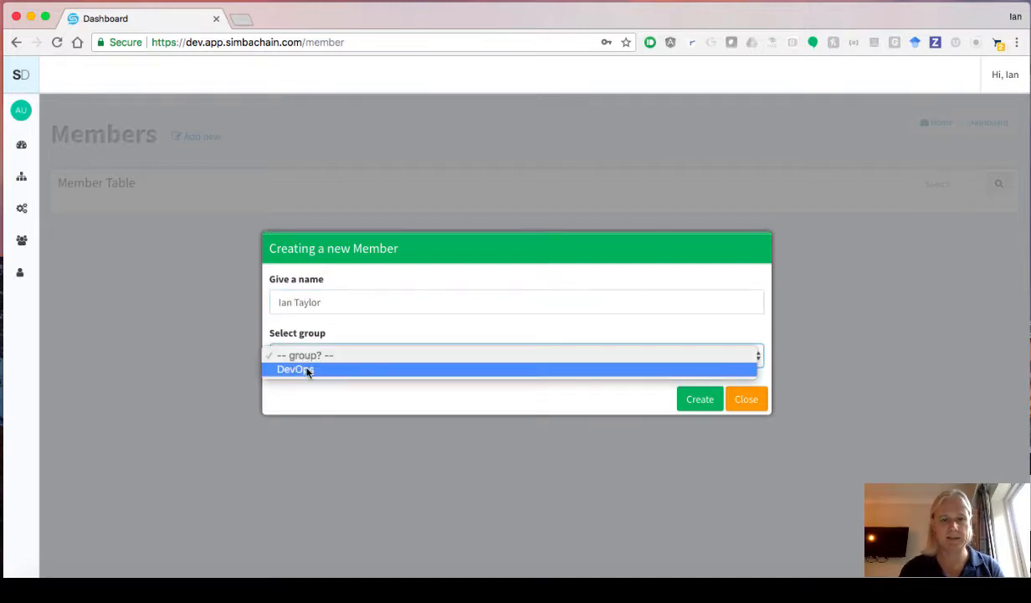
click(307, 372)
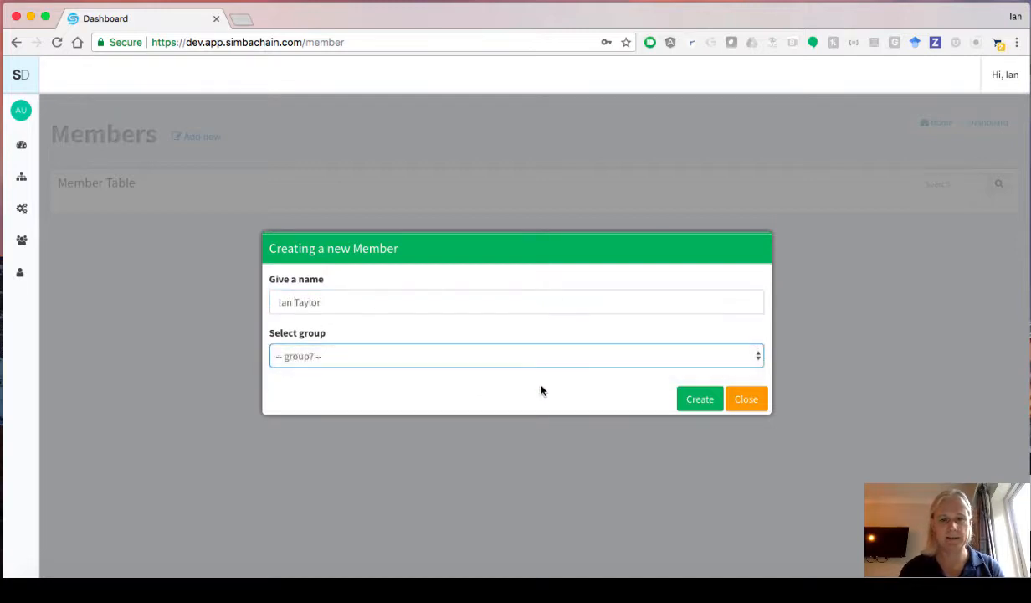
click(701, 400)
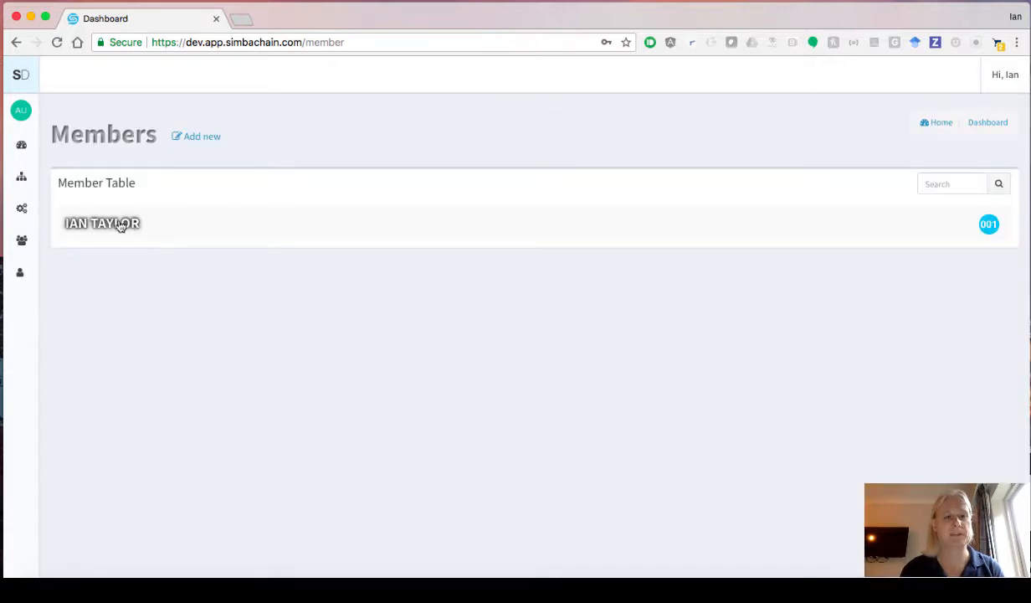
- Add a second member with their full name to the DevOps group
click(199, 136)
click(290, 303)
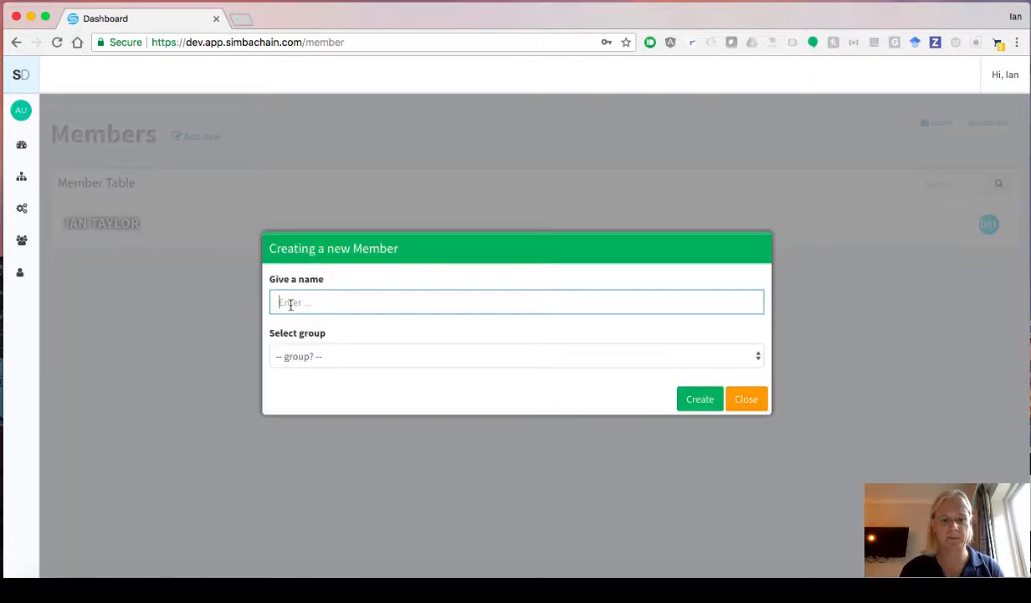
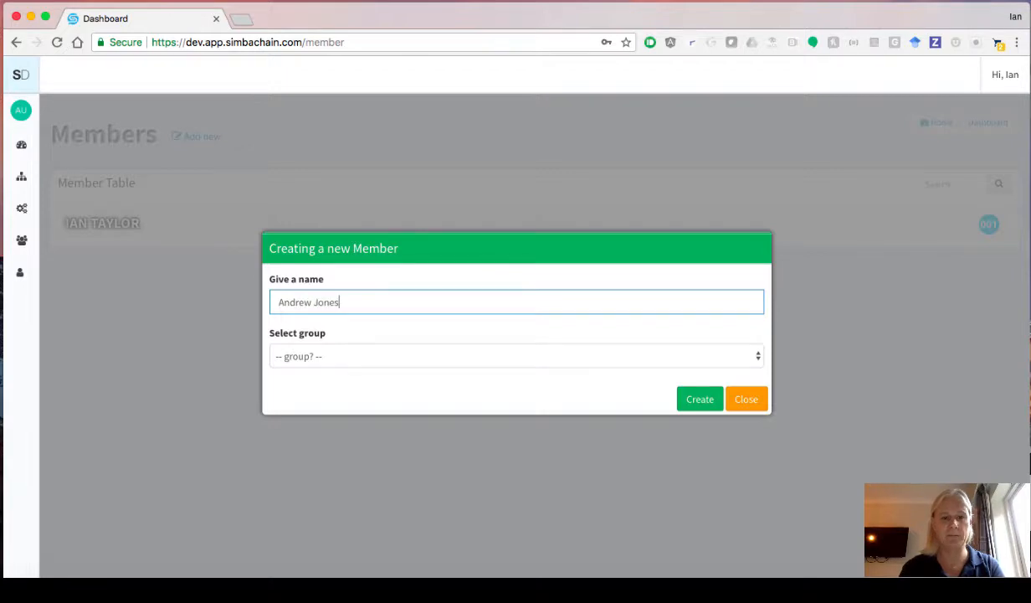
key(Tab)
click(293, 356)
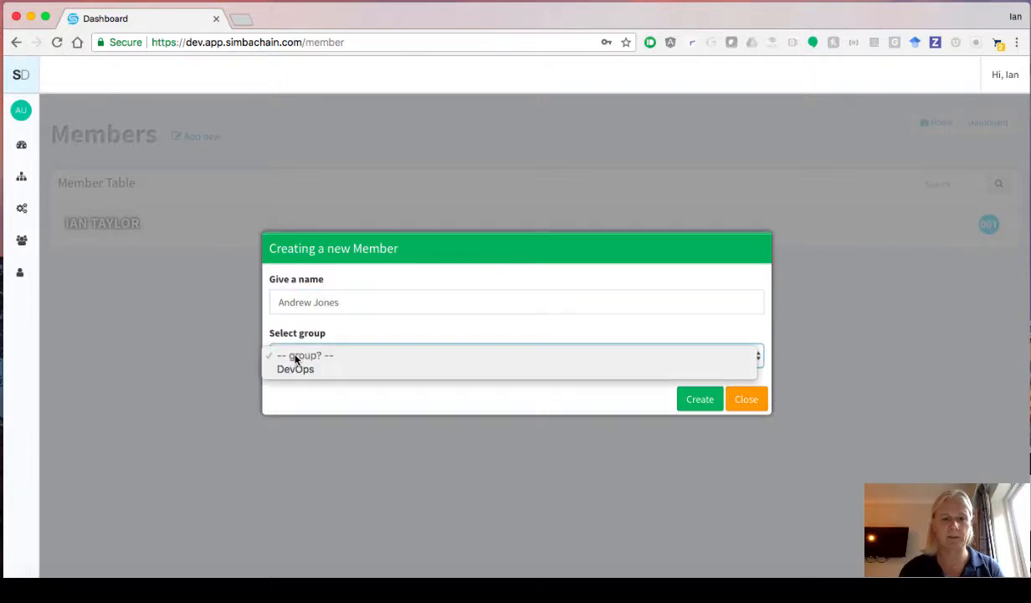
click(541, 369)
click(705, 404)
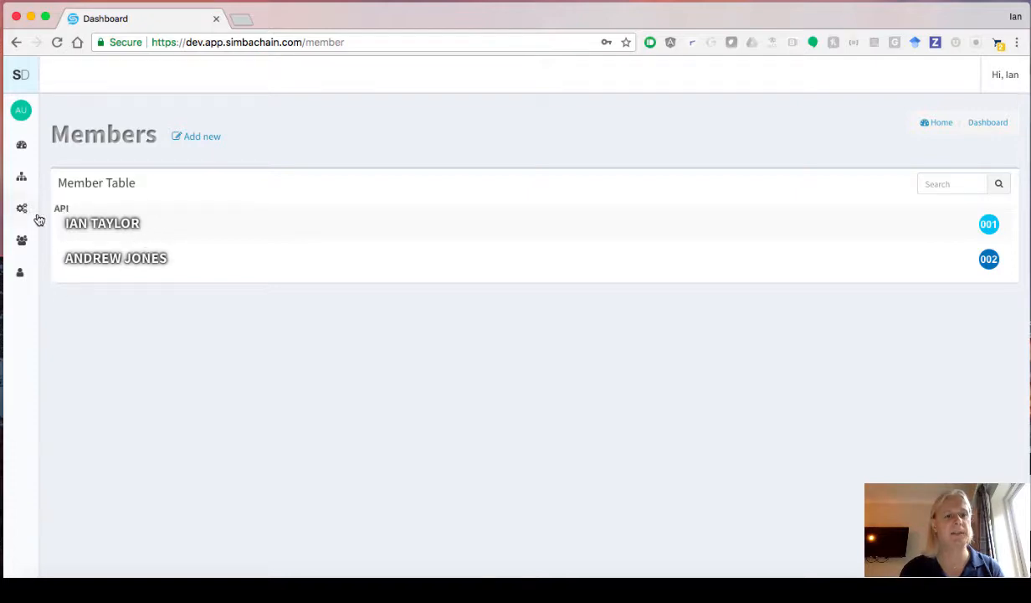
- Set Car Demo's blockchain type to ethereum on the 127.0.0.1 --> rinkeby network and save
click(22, 145)
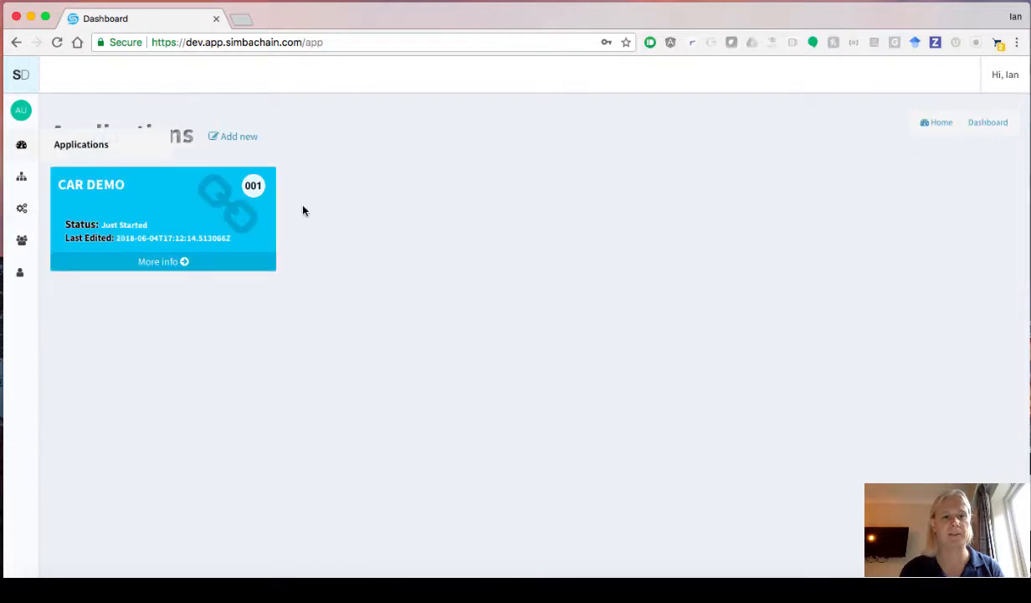
click(177, 266)
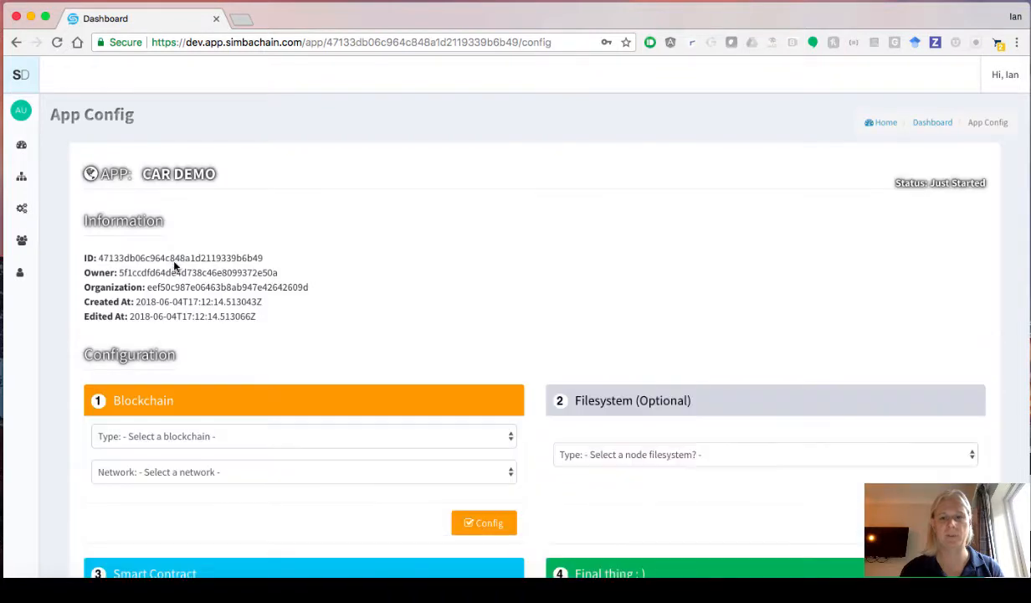
scroll(252, 285, down, 5)
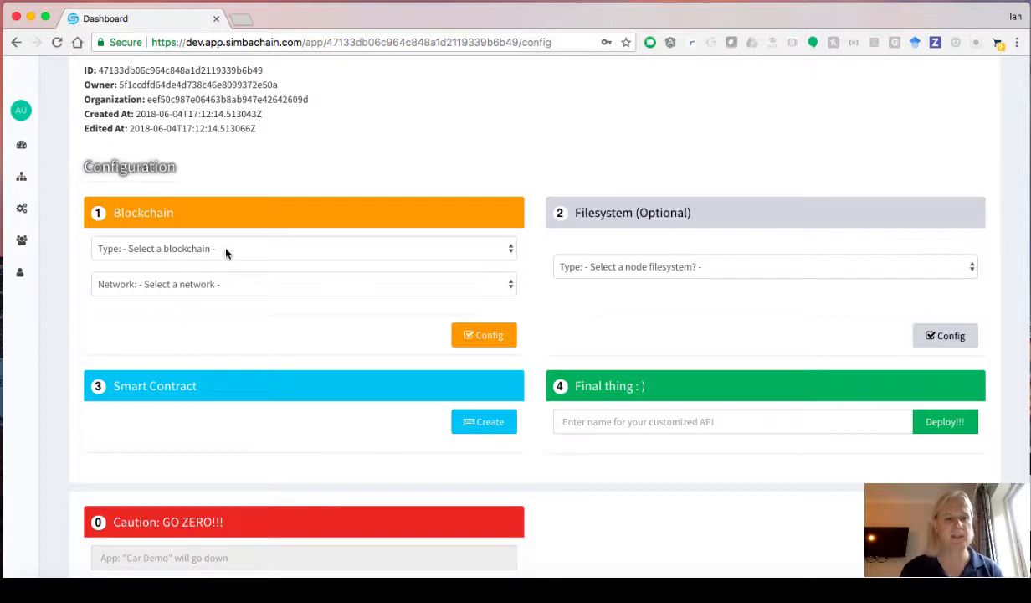
click(225, 252)
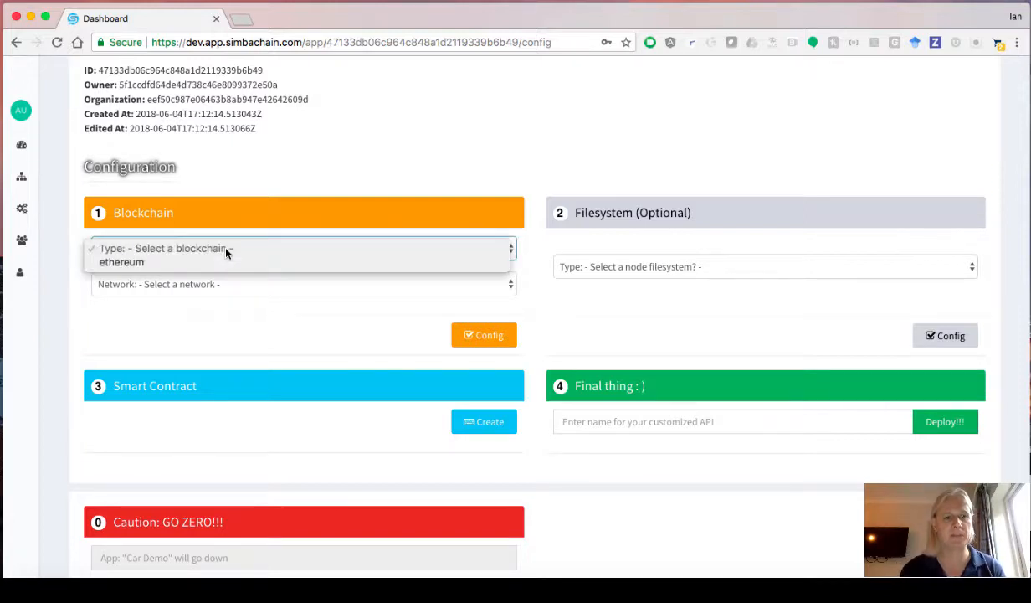
click(196, 260)
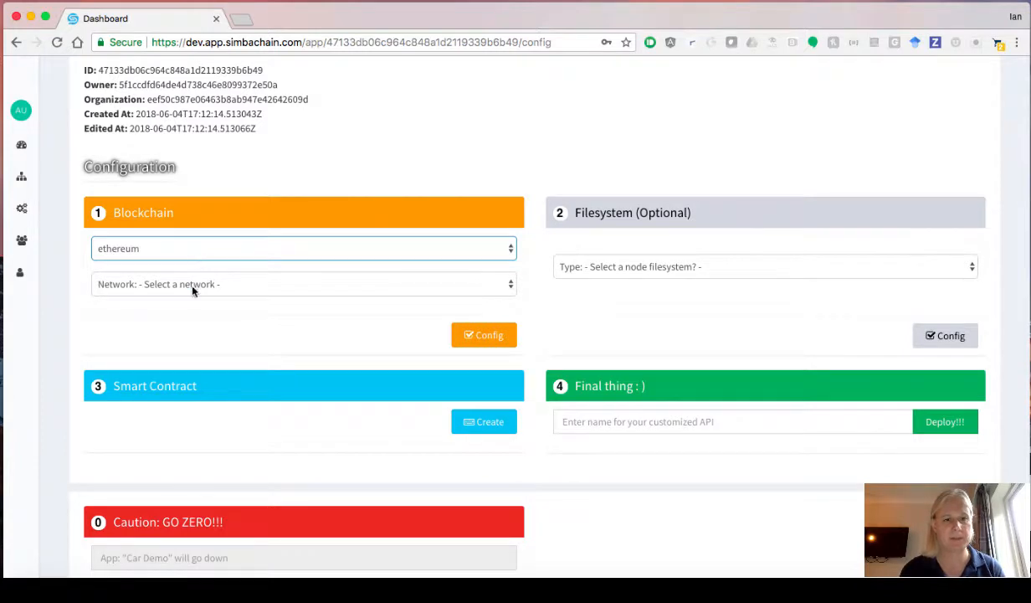
click(185, 287)
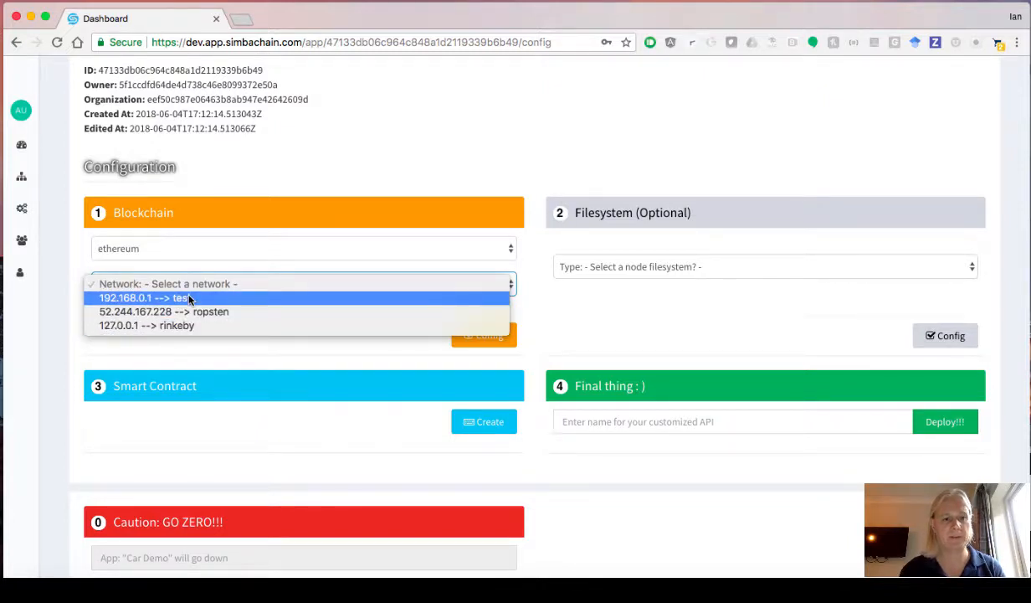
click(172, 325)
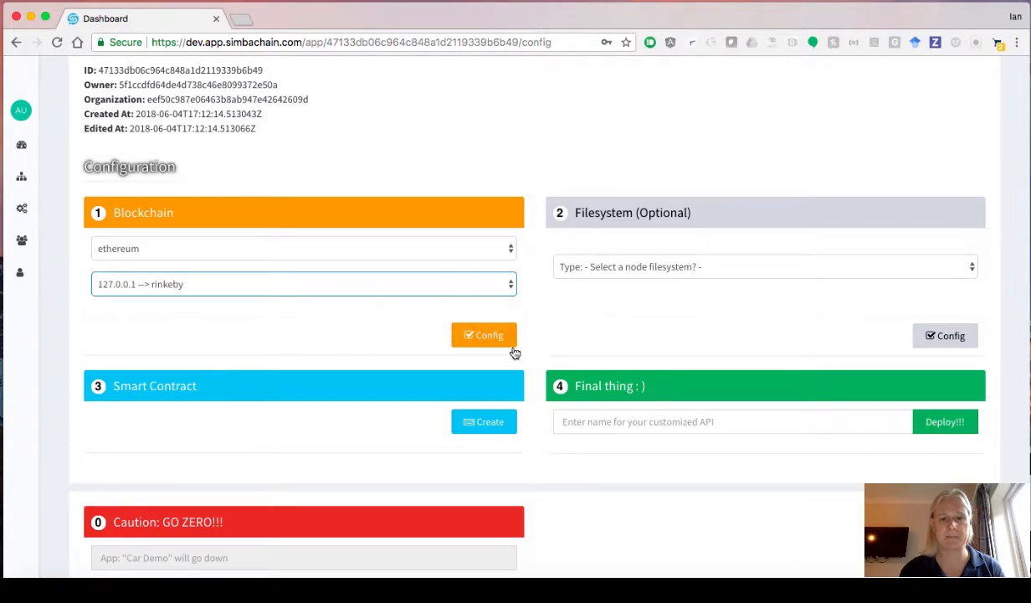
click(484, 337)
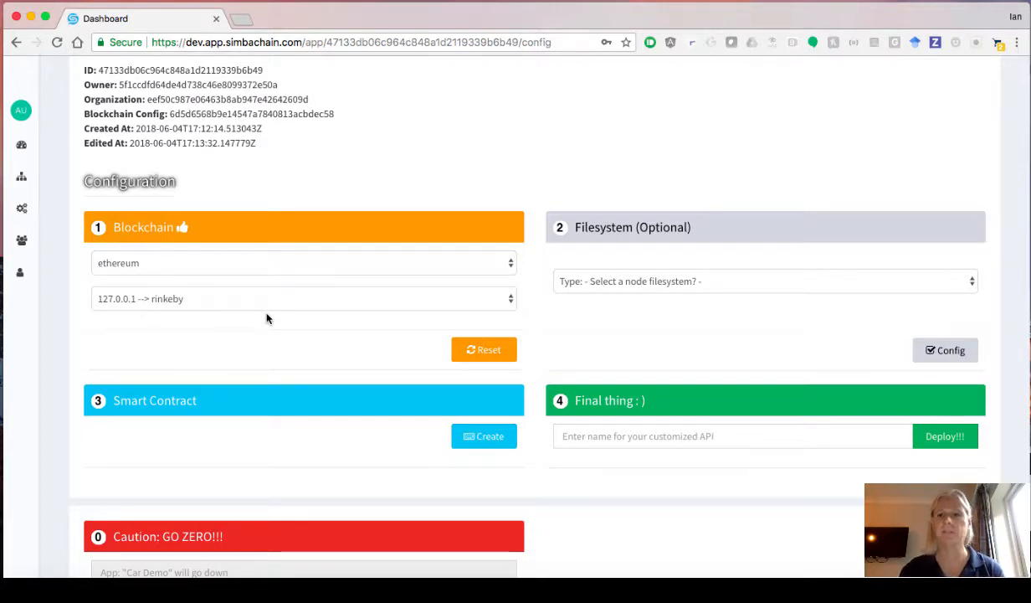
- Save IPFS - Default as the filesystem, then accept the CarDealership Solidity contract
click(643, 281)
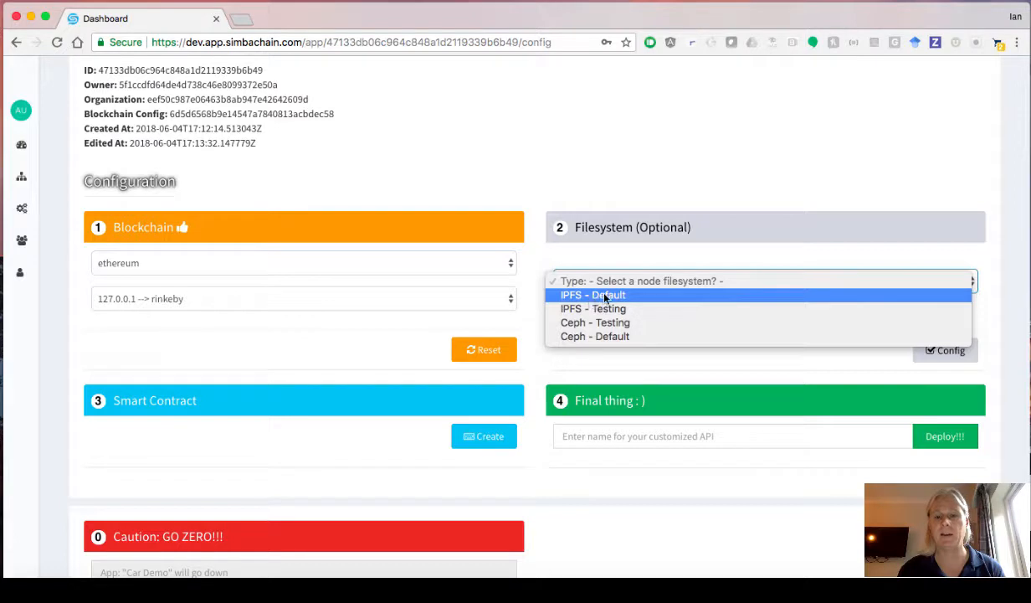
click(606, 296)
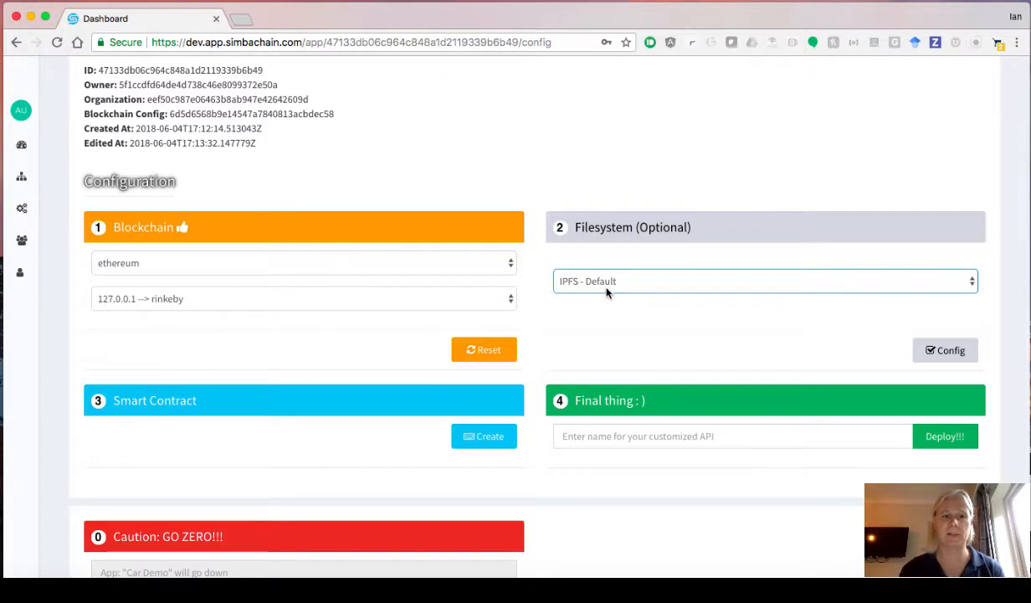
click(921, 352)
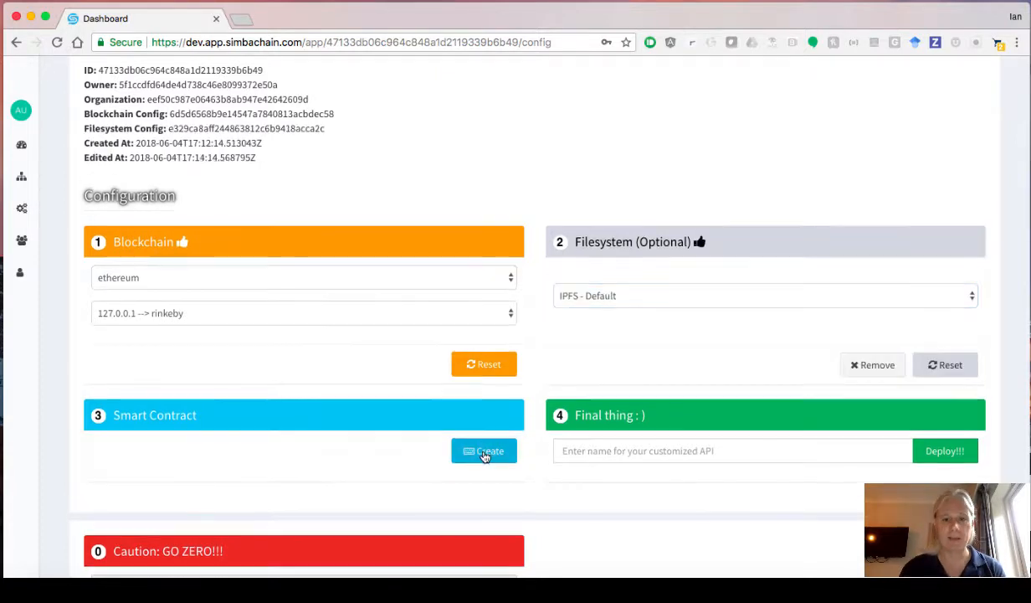
click(486, 453)
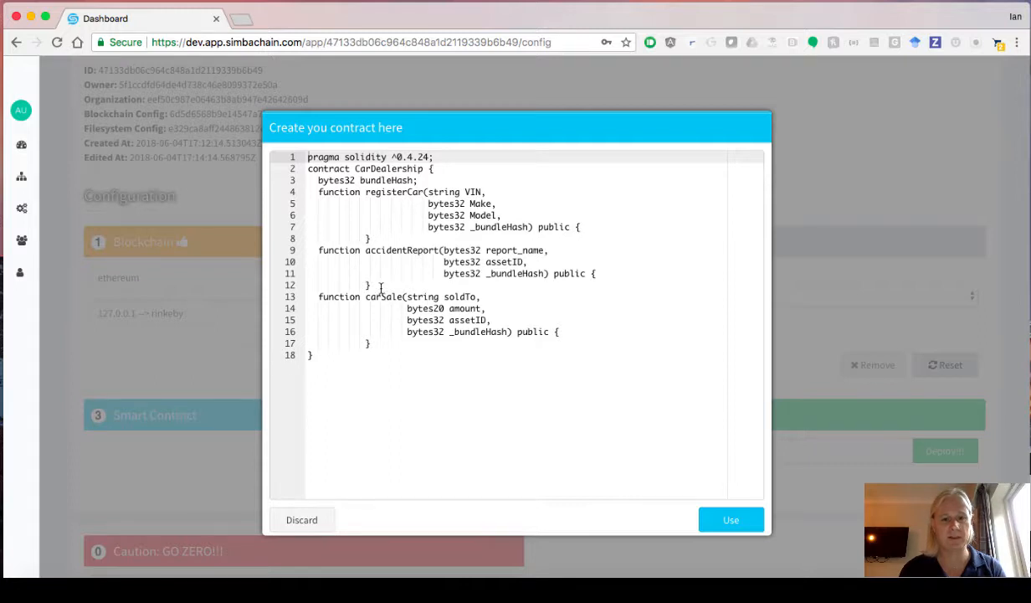
click(733, 523)
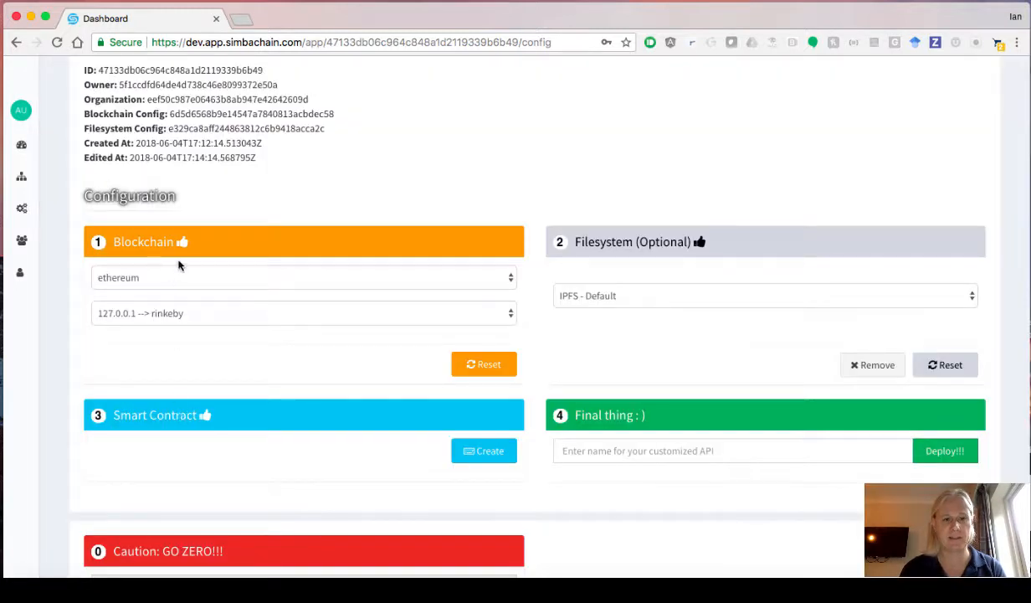
- Name the API 'cardemo', deploy the Car Demo app, then log out
click(618, 448)
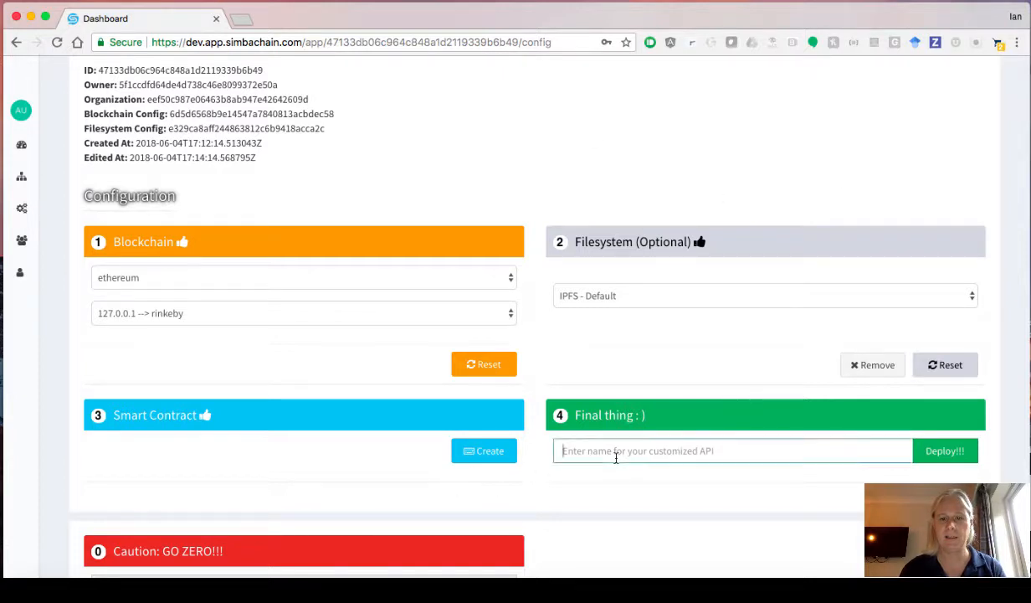
text(car)
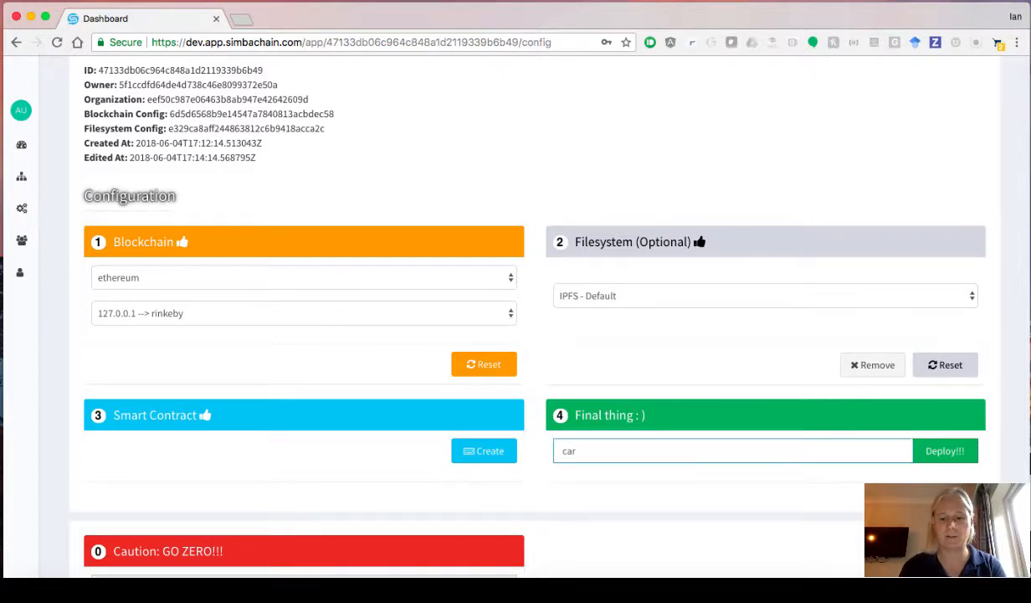
text(demo)
click(945, 451)
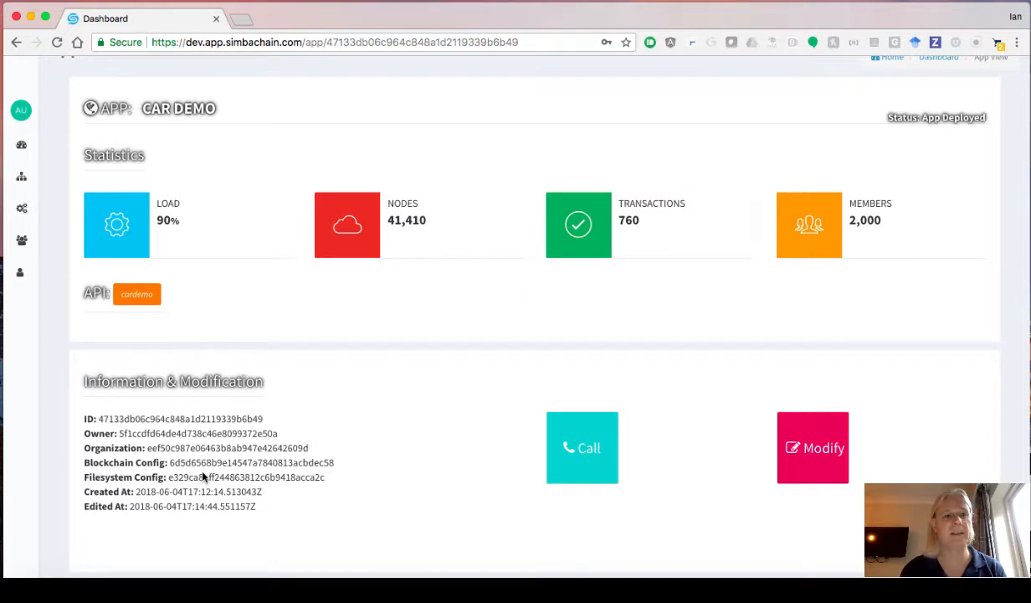
scroll(1013, 159, up, 2)
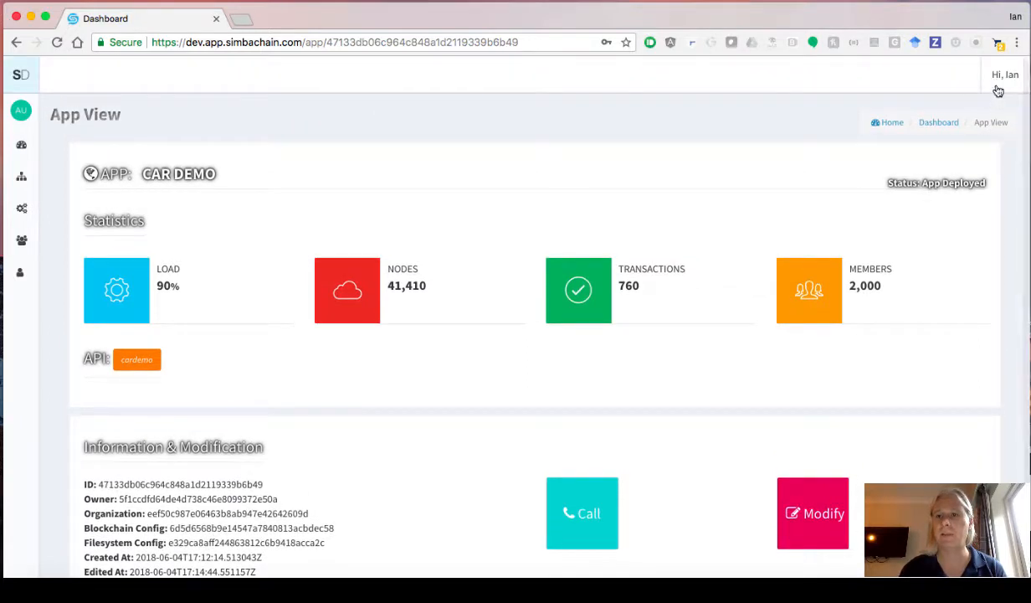
click(996, 92)
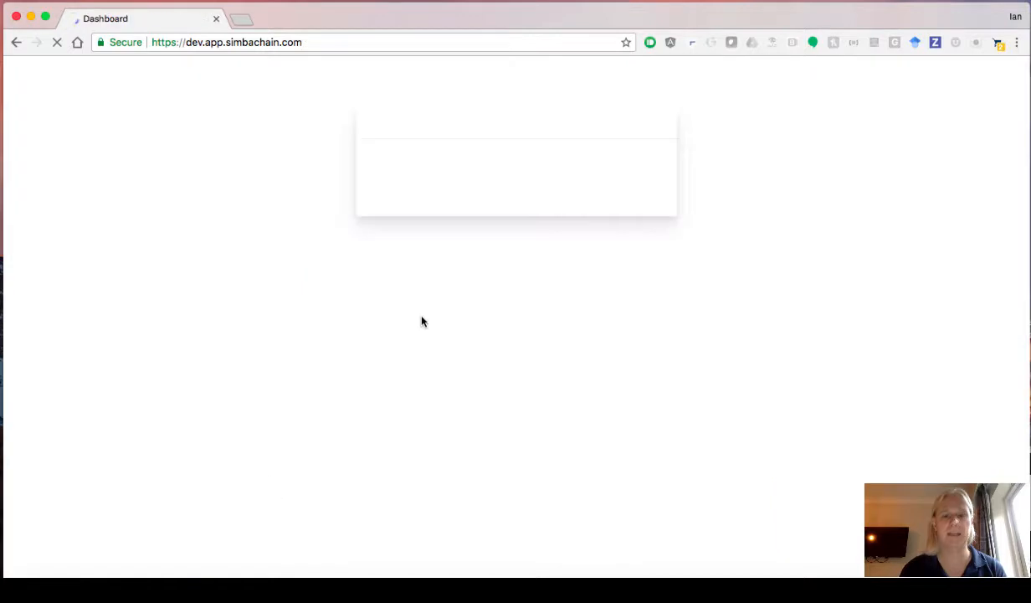
- Log in with another saved account's credentials and open its Applications list
click(539, 489)
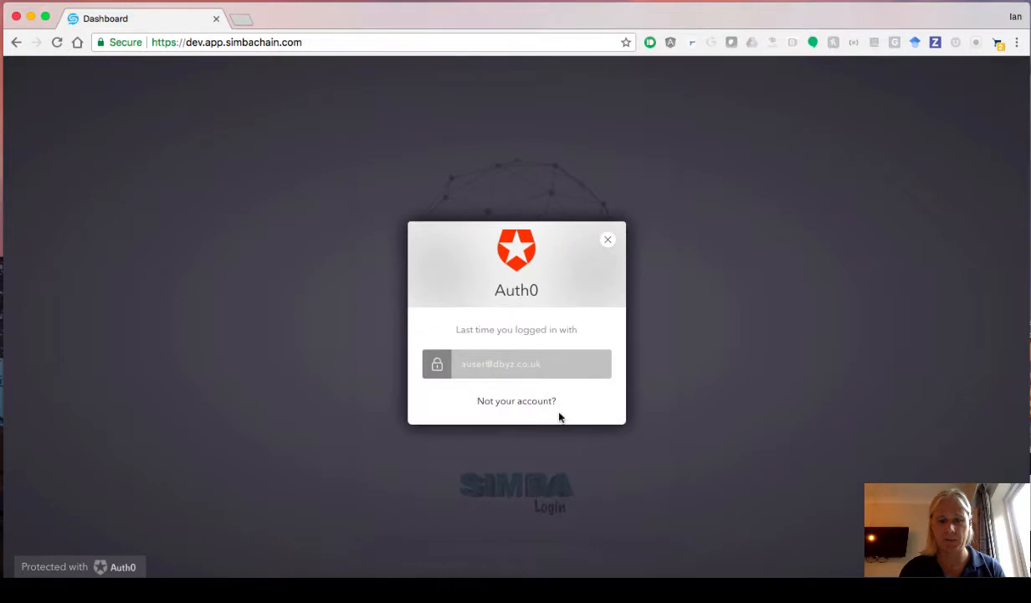
click(511, 403)
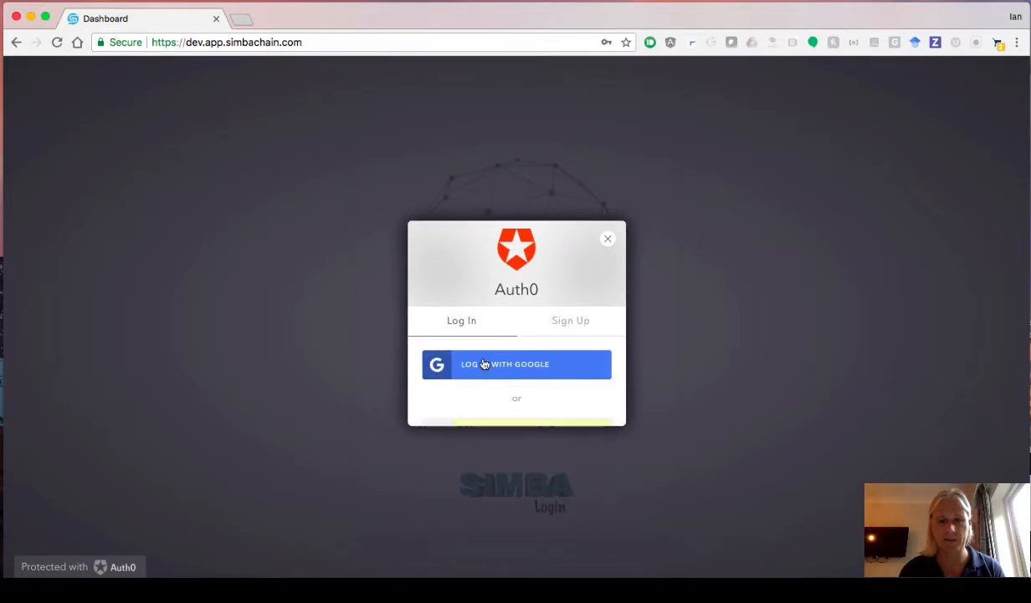
double_click(483, 353)
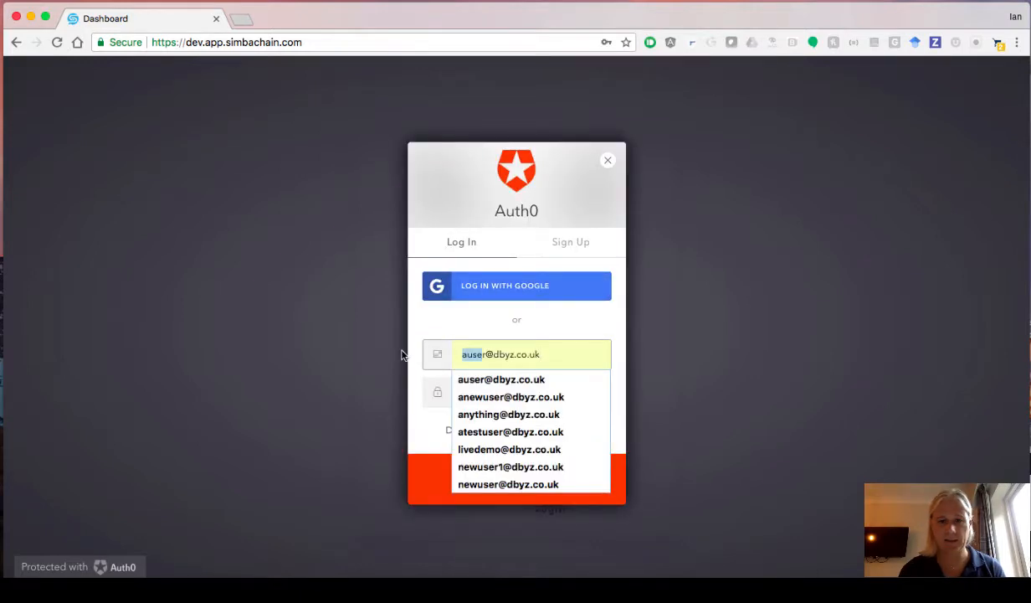
click(485, 431)
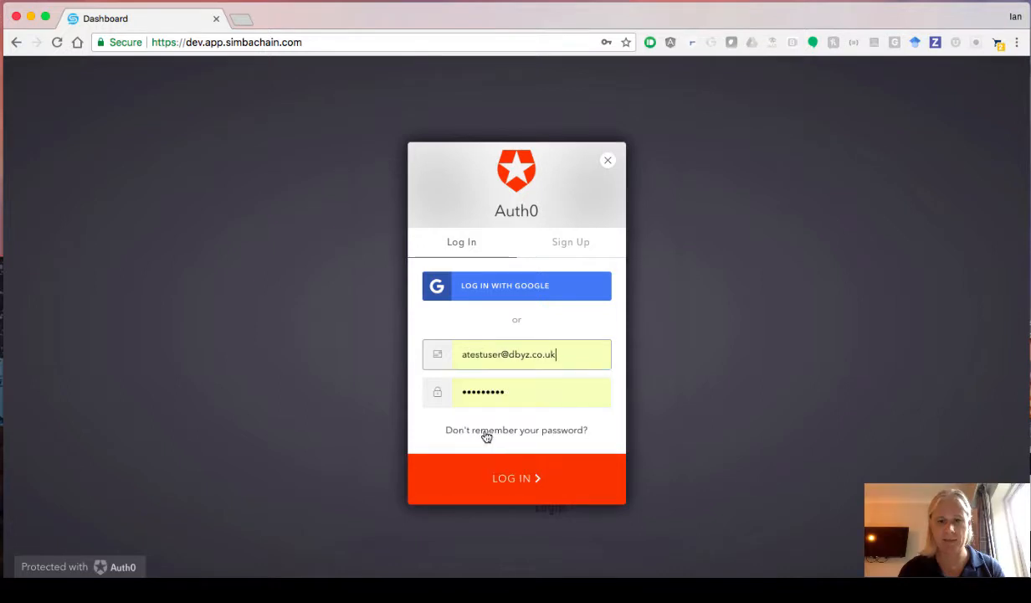
click(513, 479)
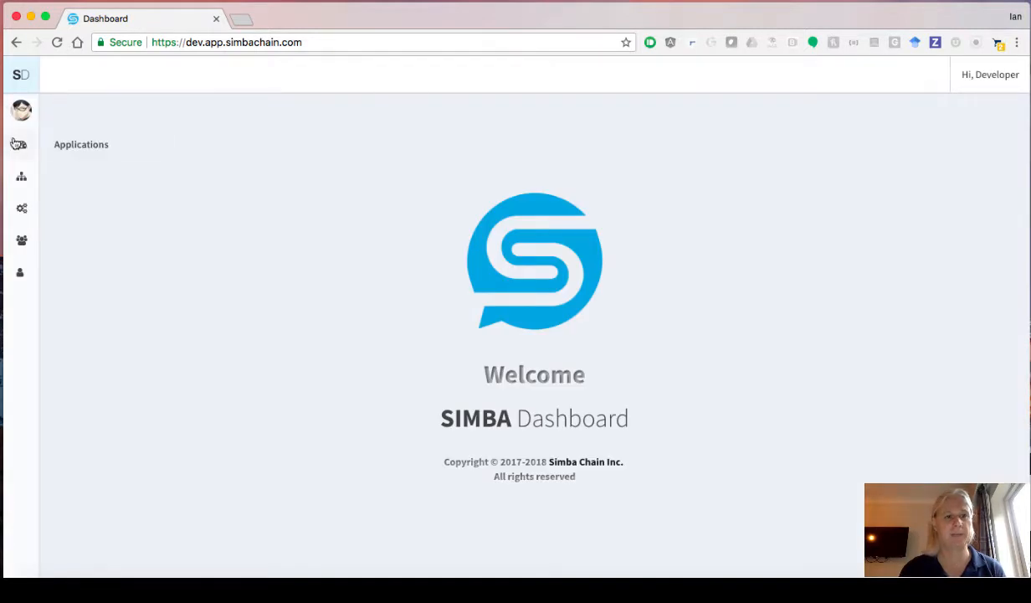
click(21, 144)
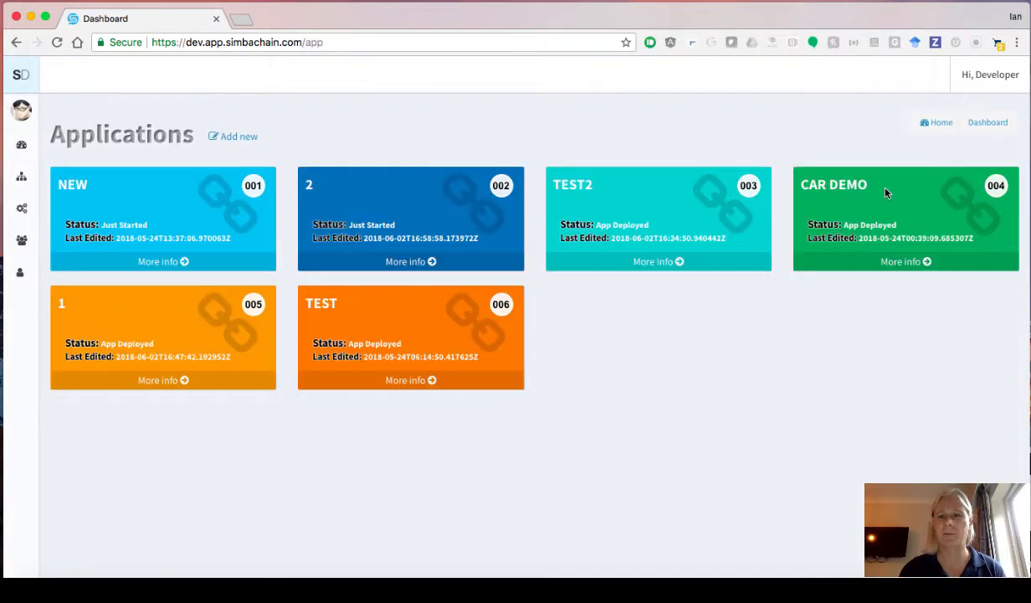
- Open the CAR DEMO app's More info view and launch the car_demo API's Swagger documentation
click(887, 262)
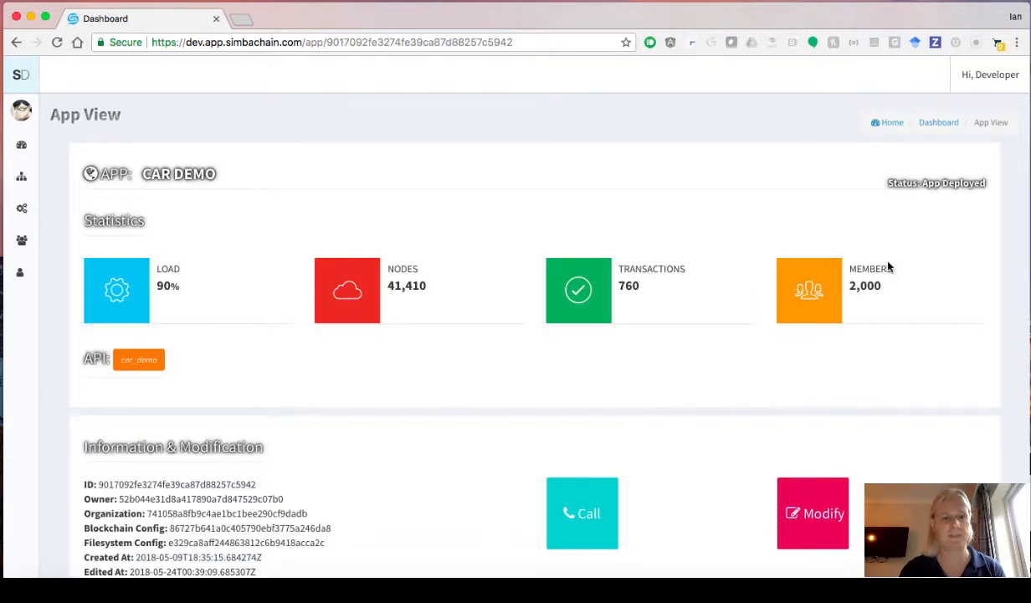
scroll(449, 476, down, 2)
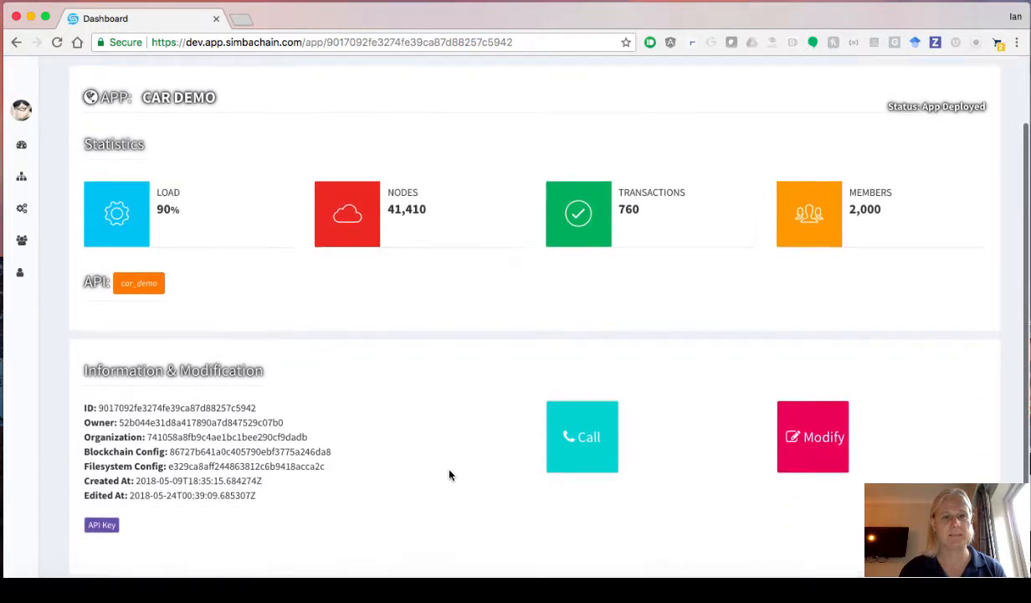
scroll(224, 328, up, 1)
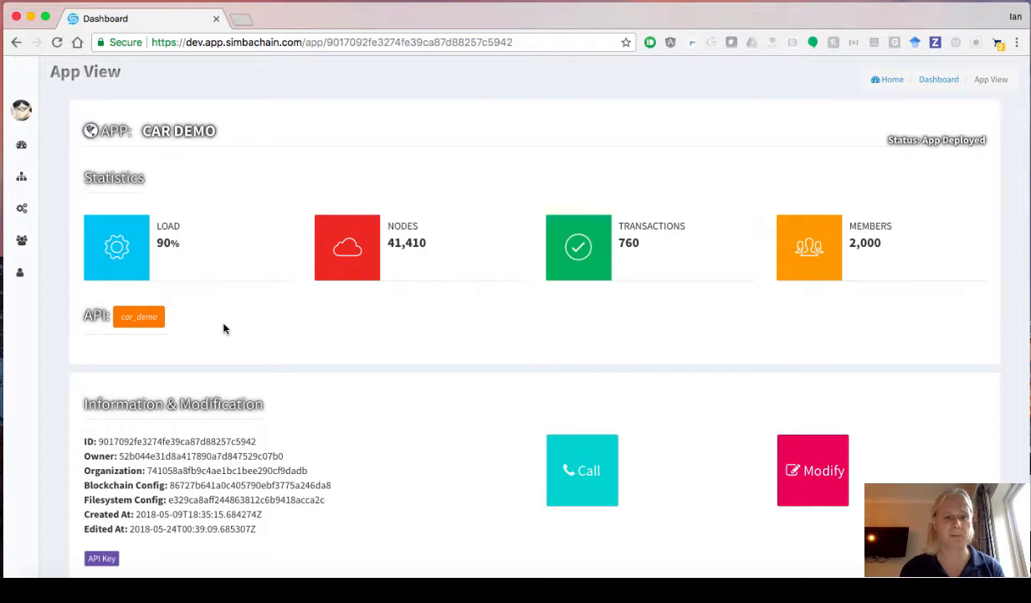
click(139, 317)
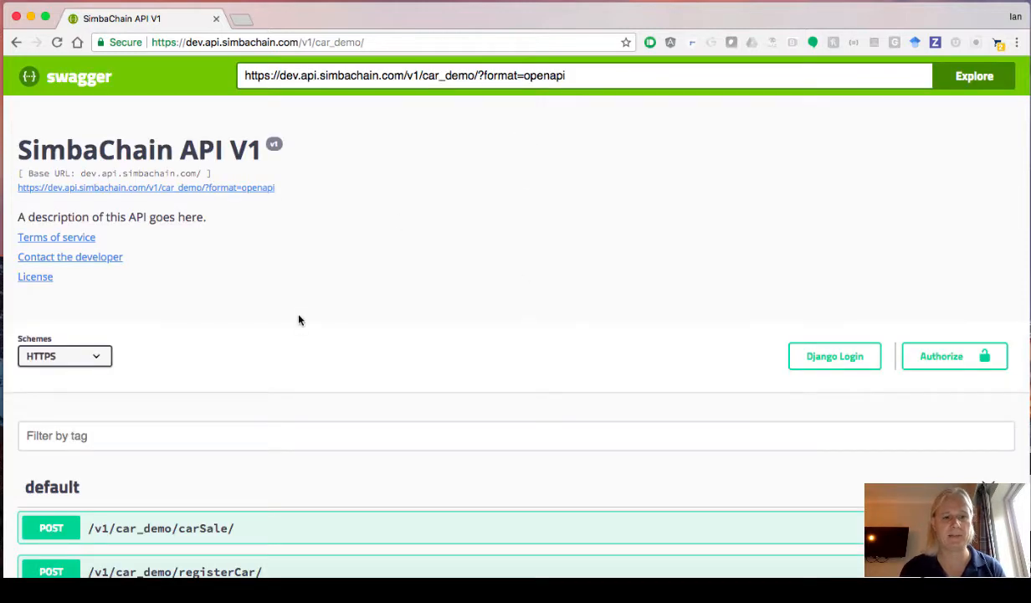
- Expand the carSale and registerCar endpoints in Swagger UI to review their details
scroll(299, 318, down, 3)
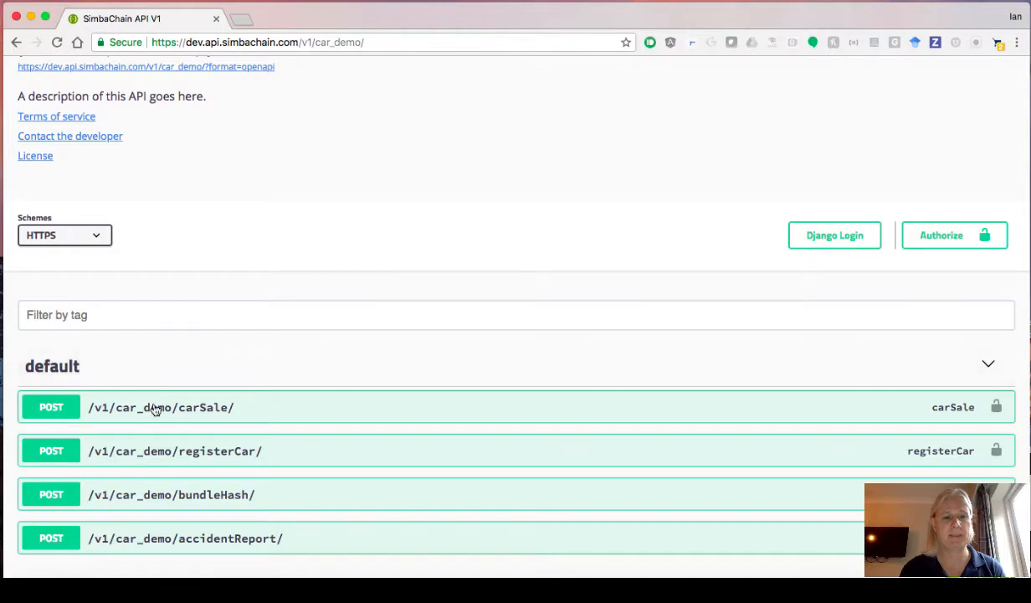
click(206, 412)
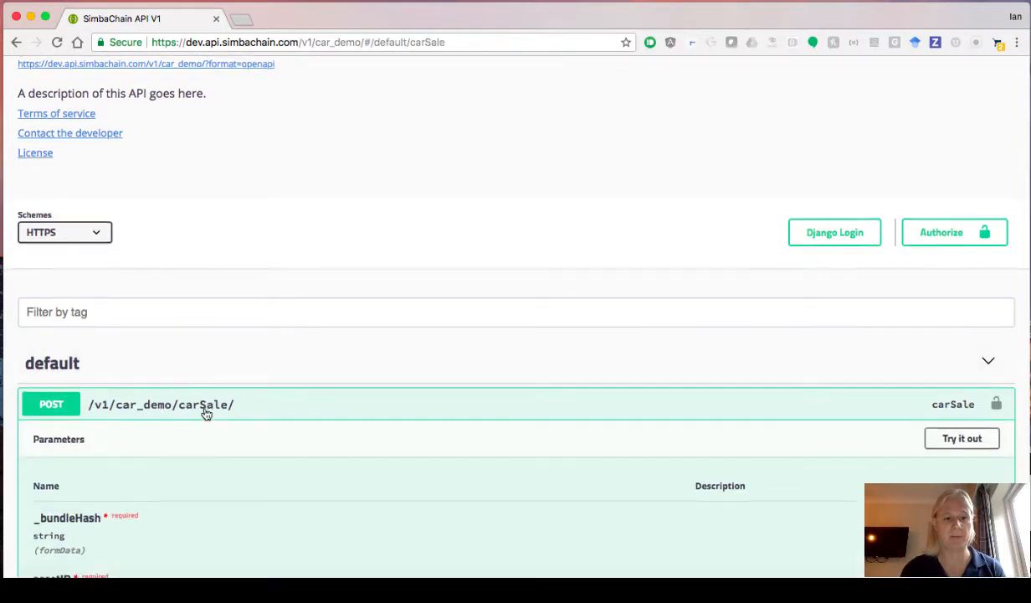
scroll(205, 414, down, 5)
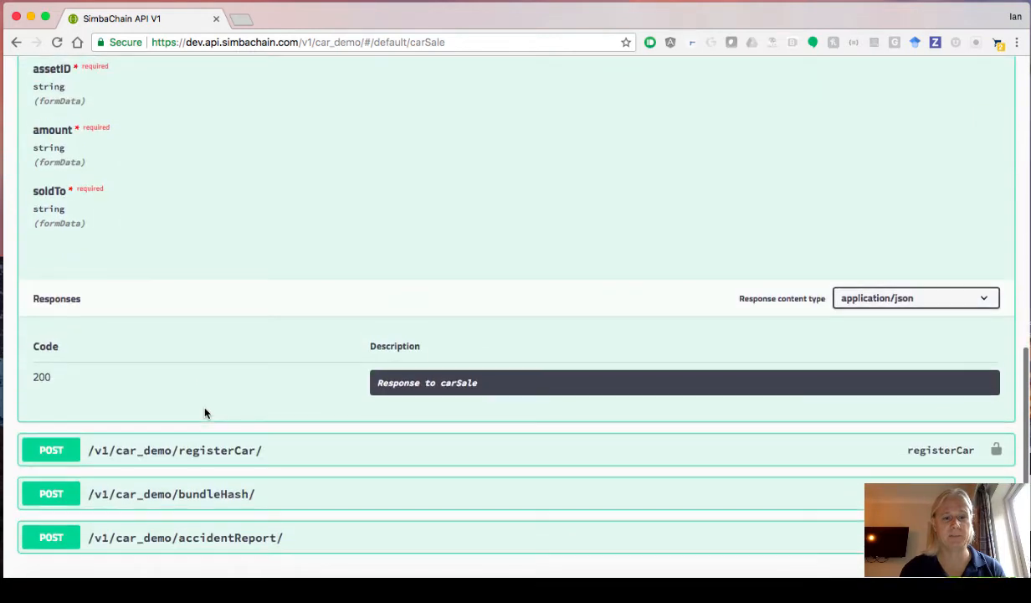
click(198, 454)
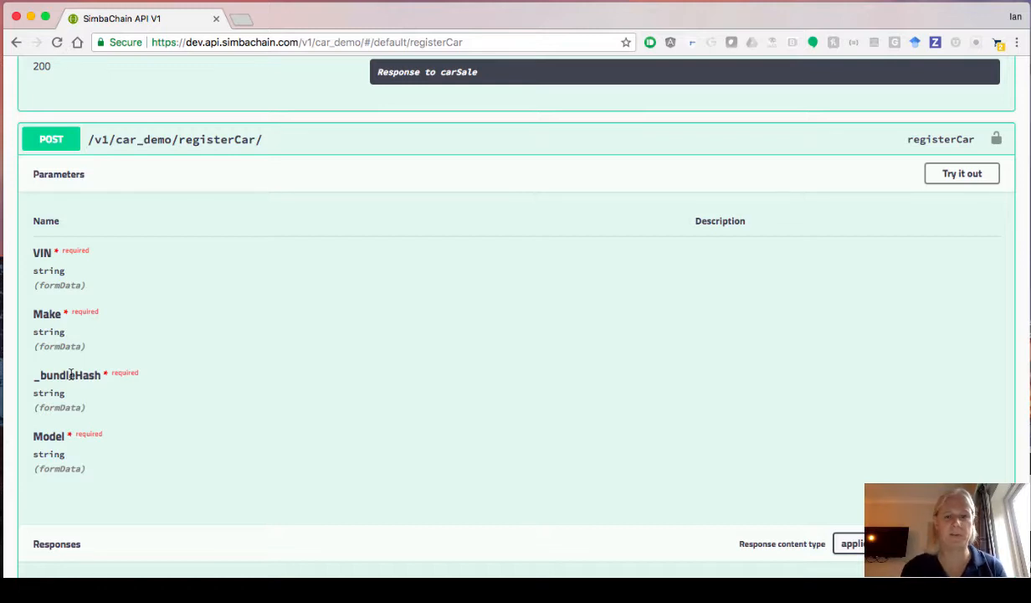
scroll(71, 374, down, 2)
- Collapse registerCar and return to the CAR DEMO App Post test page
scroll(71, 372, up, 3)
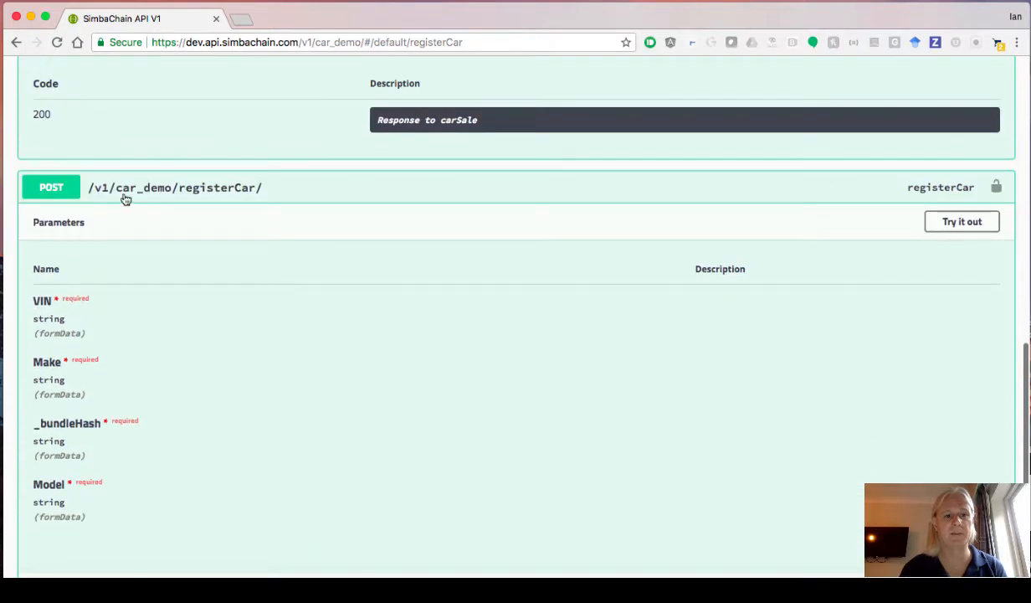
click(132, 190)
scroll(139, 195, up, 6)
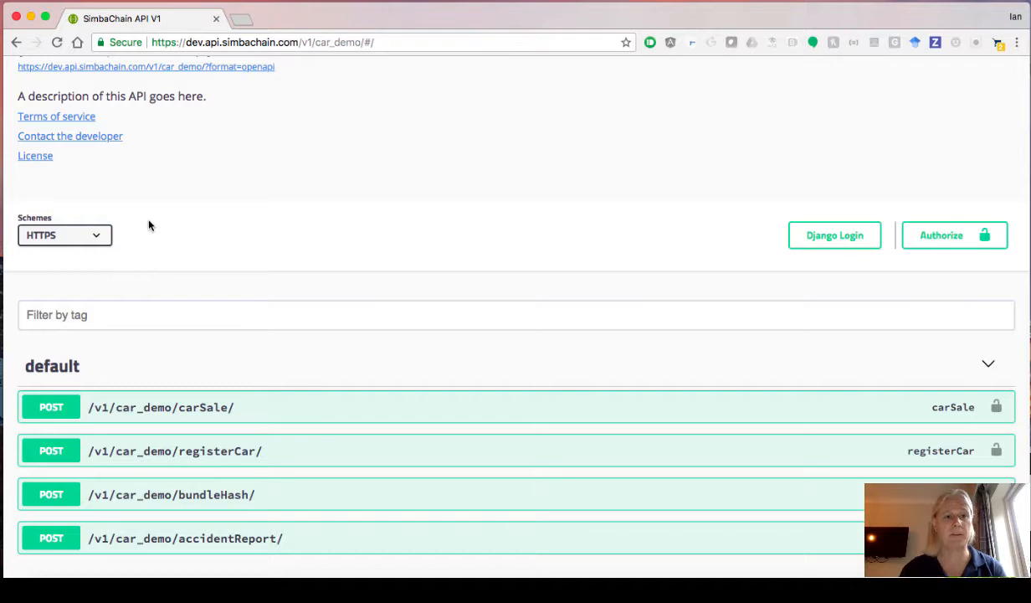
scroll(149, 224, up, 3)
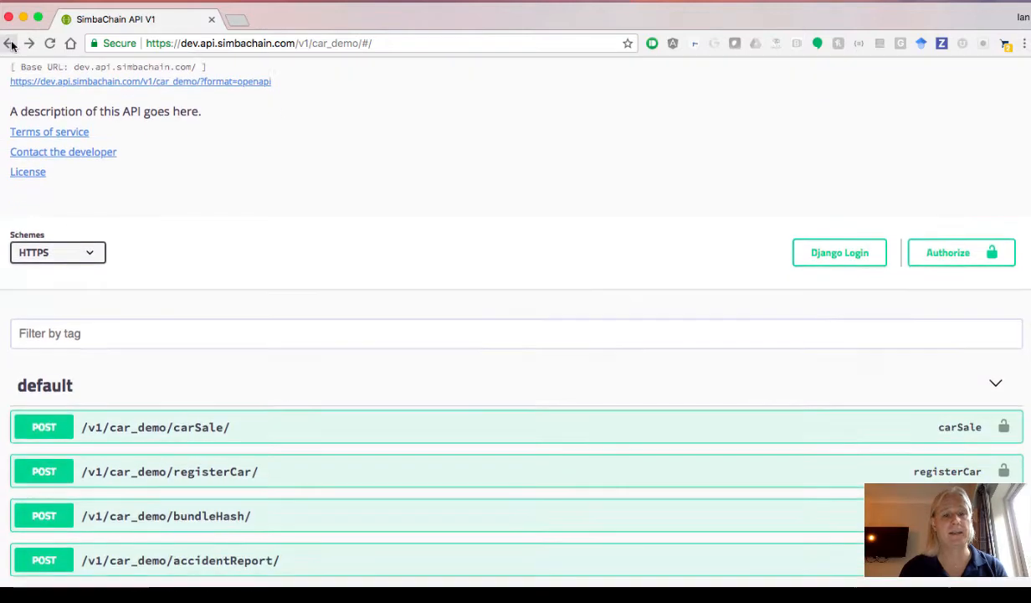
click(10, 43)
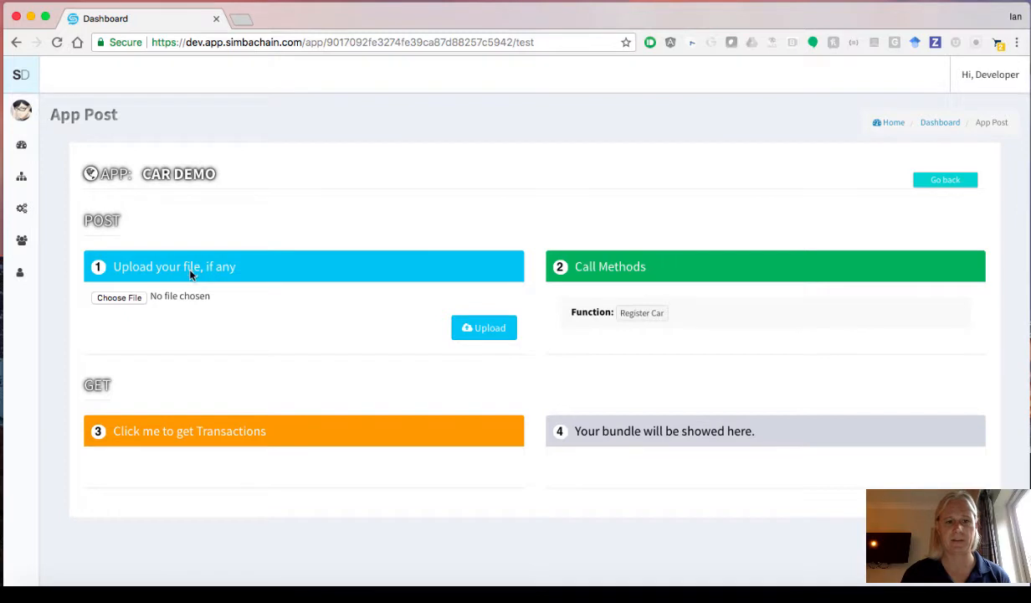
- Upload car demo picture.jpg from the Desktop and select the returned bundle hash
click(110, 299)
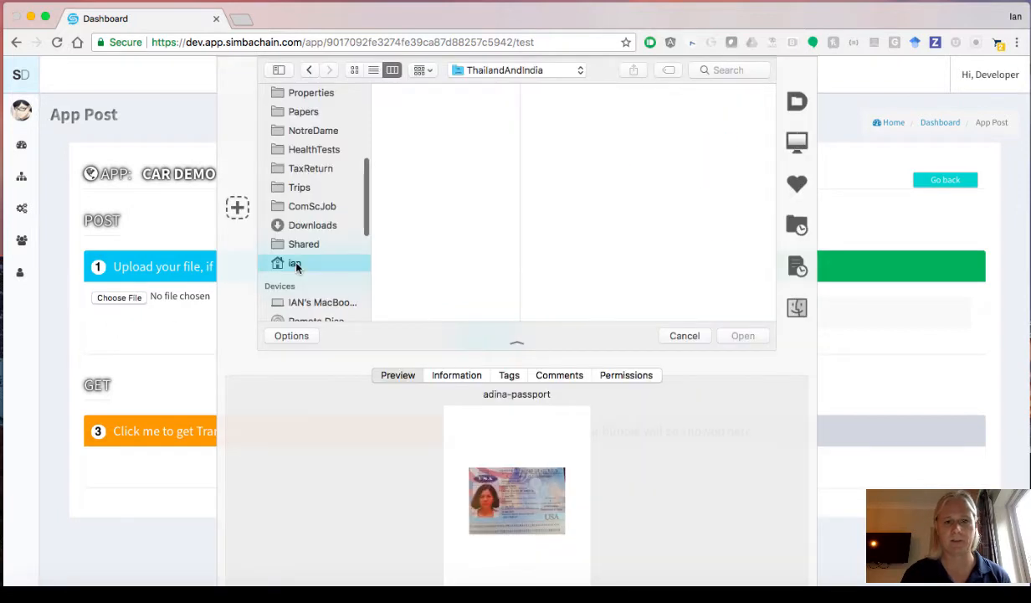
click(292, 264)
click(407, 218)
click(418, 169)
click(537, 182)
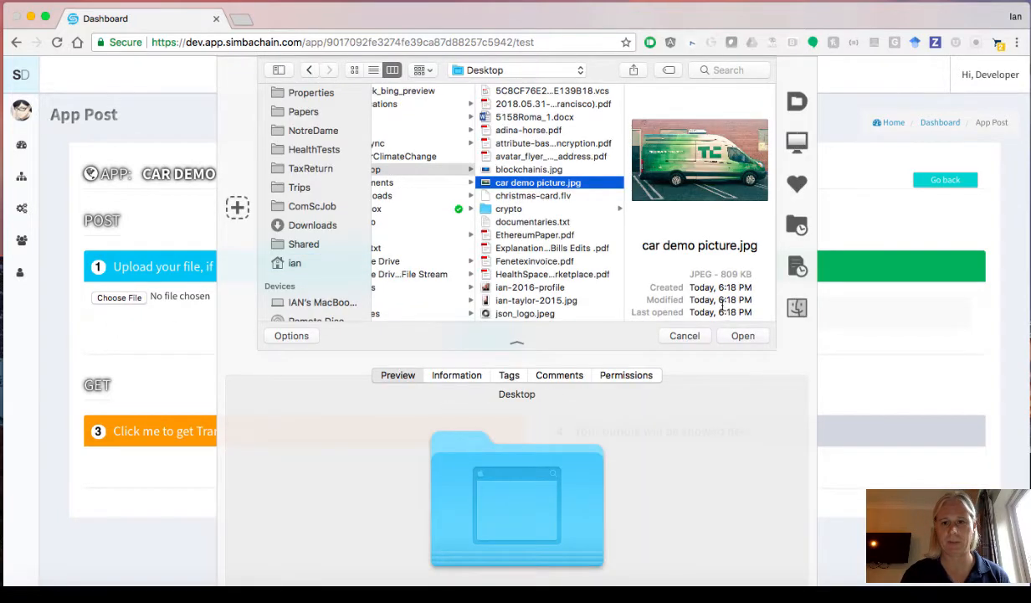
click(742, 335)
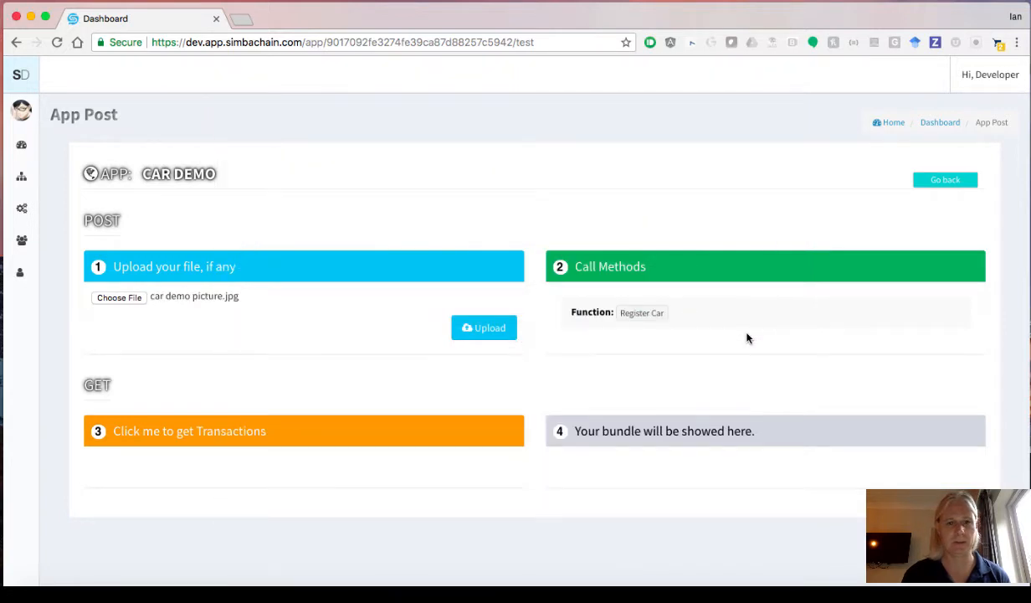
click(485, 328)
double_click(149, 335)
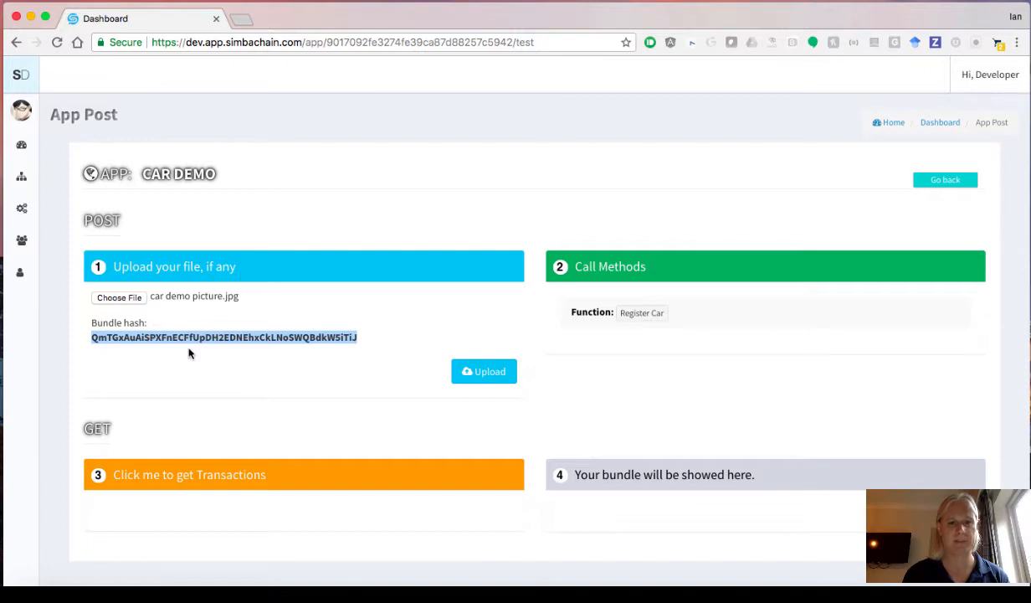
- Fill in Register Car with Model Toyota, a VIN, and Make Van
click(649, 315)
click(628, 352)
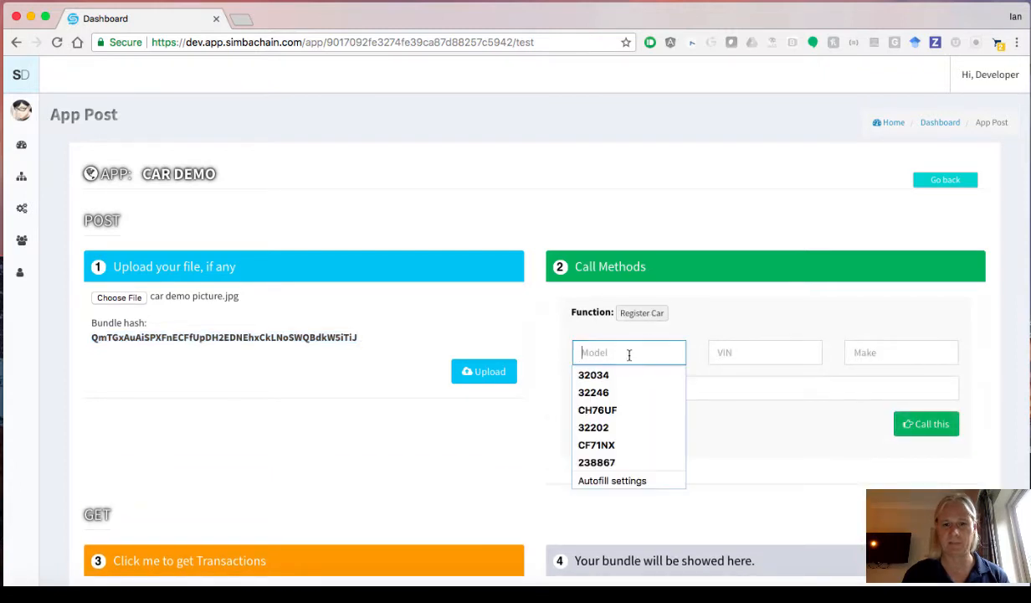
text(Toyota)
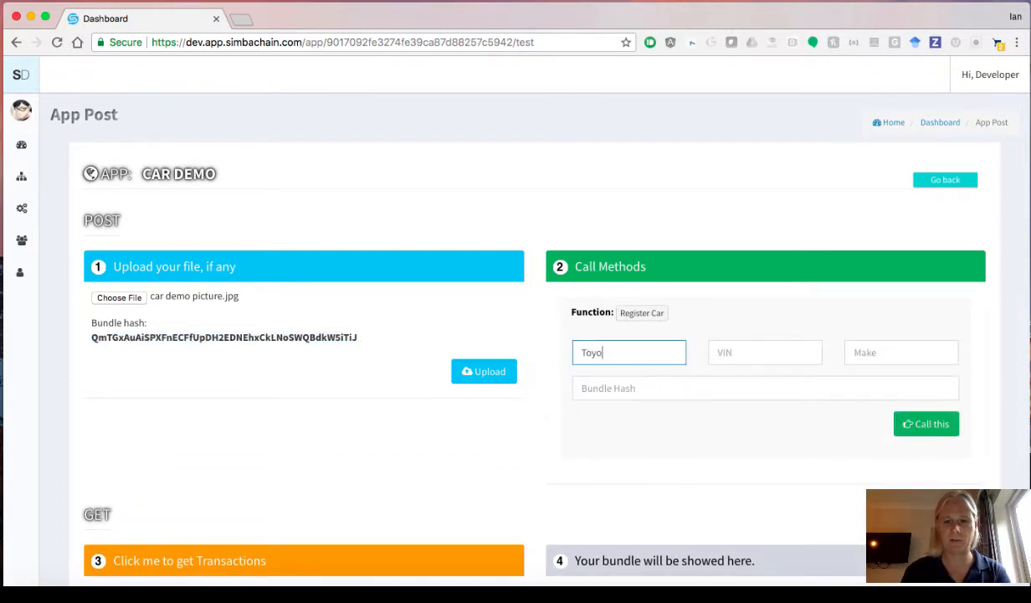
key(Tab)
text(kgsxkzybcilwuyilu)
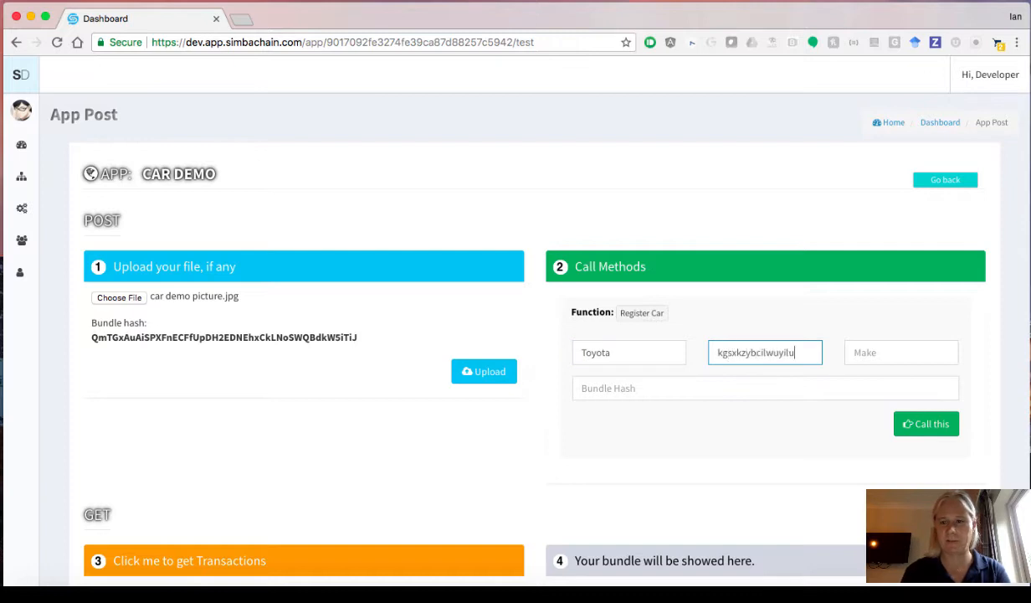
key(Tab)
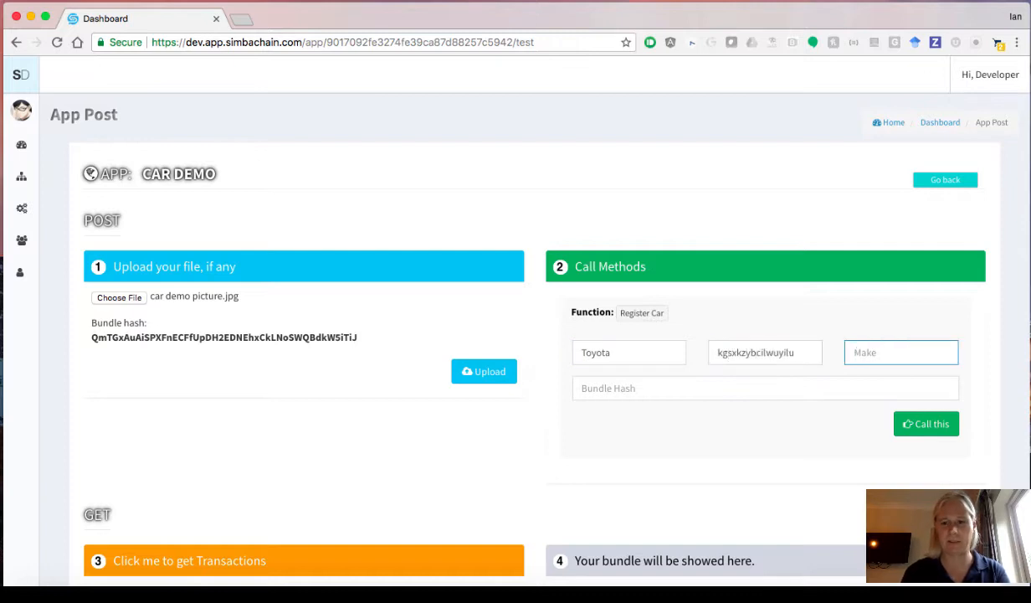
text(Van)
- Paste the picture's bundle hash into Bundle Hash and submit the Register Car call
key(Tab)
text(QmTGxAuAiSPXFnECFfUpDH2EDNEhxCkLNoSWQBdkW5iTiJ)
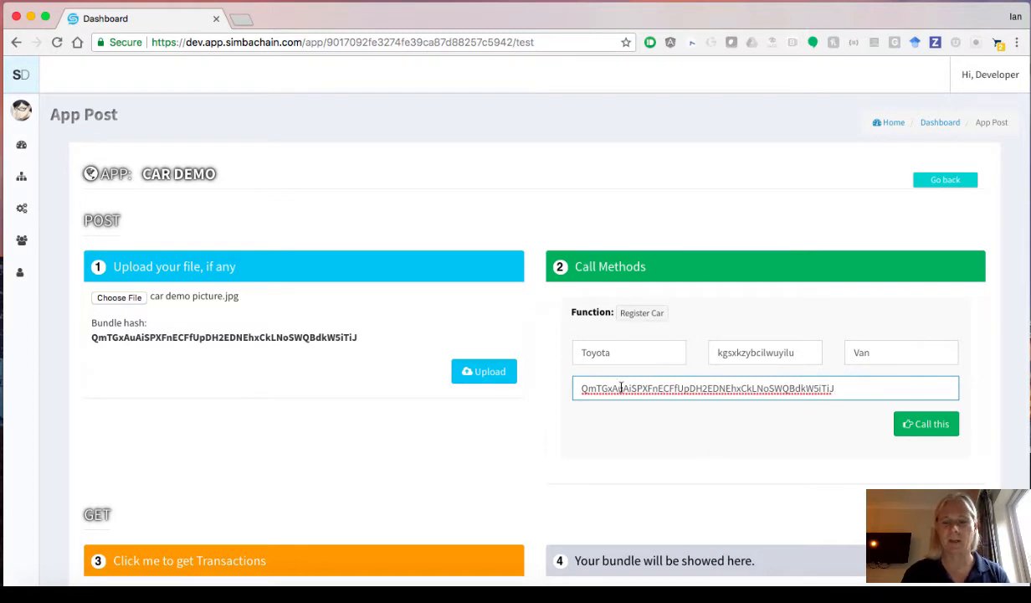
scroll(640, 398, down, 1)
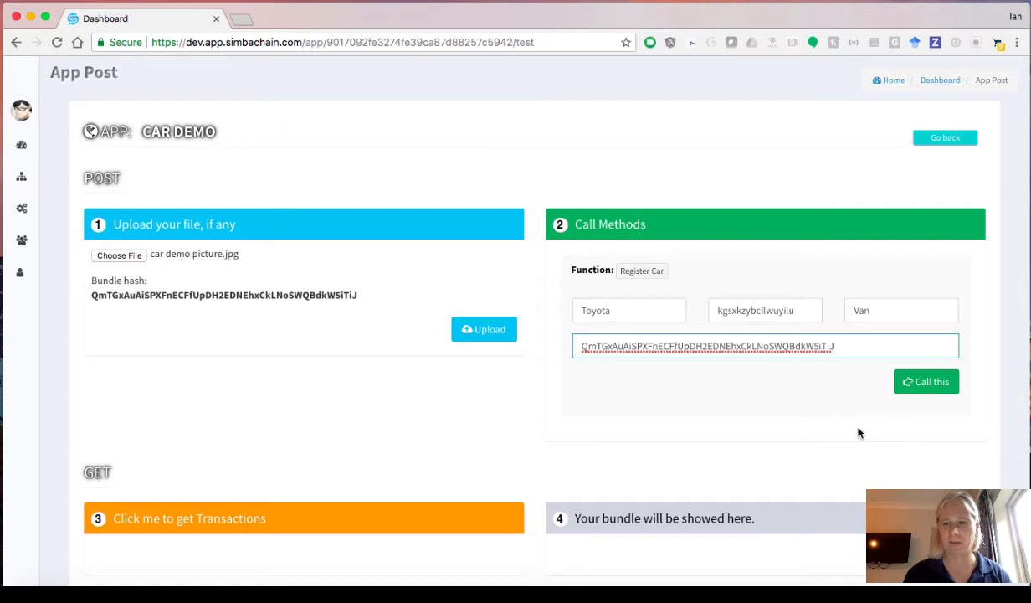
click(927, 384)
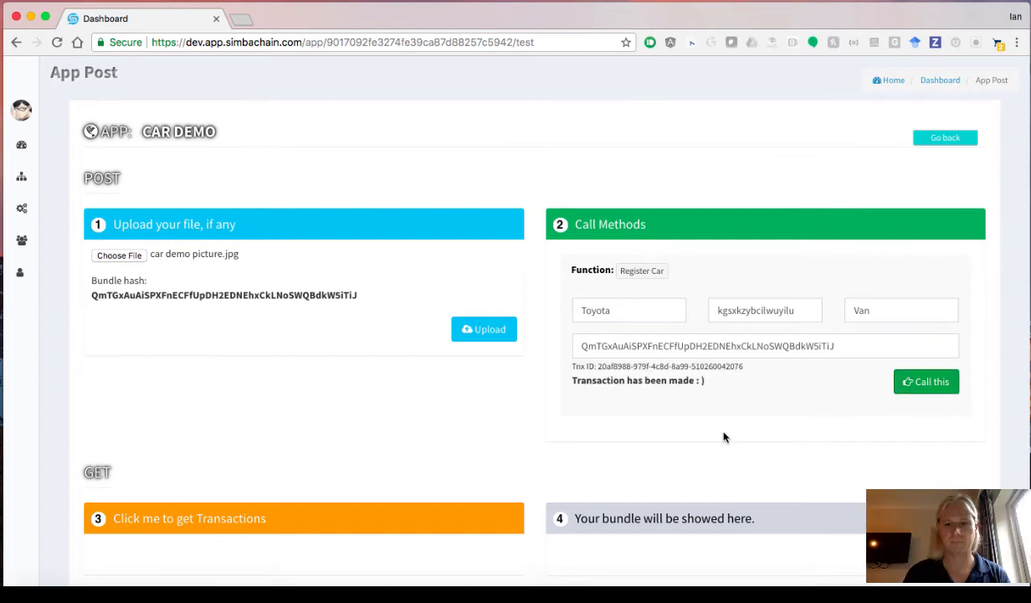
scroll(655, 384, down, 1)
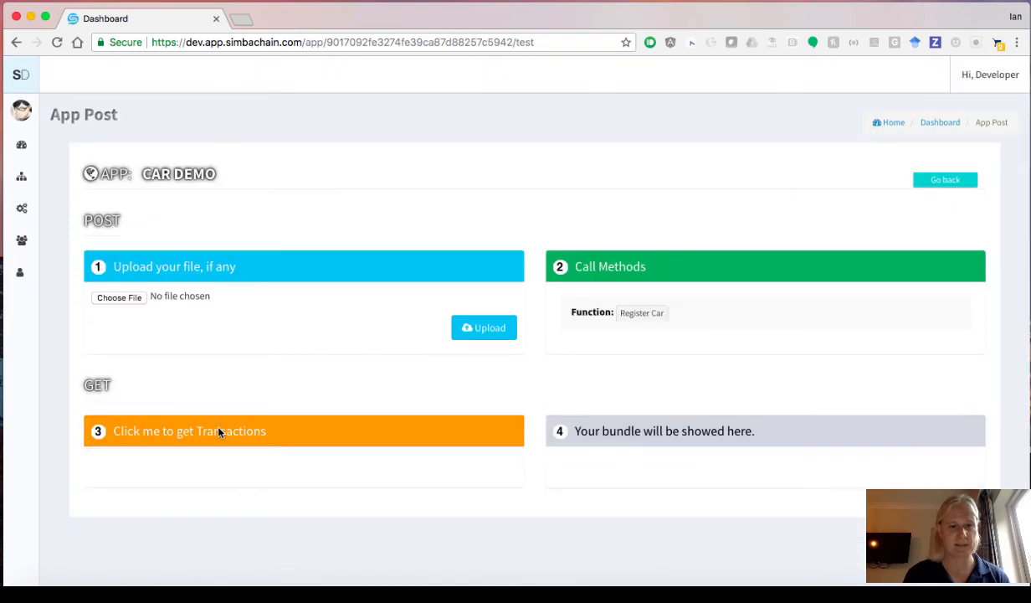
- List the Car Demo app's transactions and scroll through the 50 returned IDs
click(204, 431)
scroll(202, 476, down, 10)
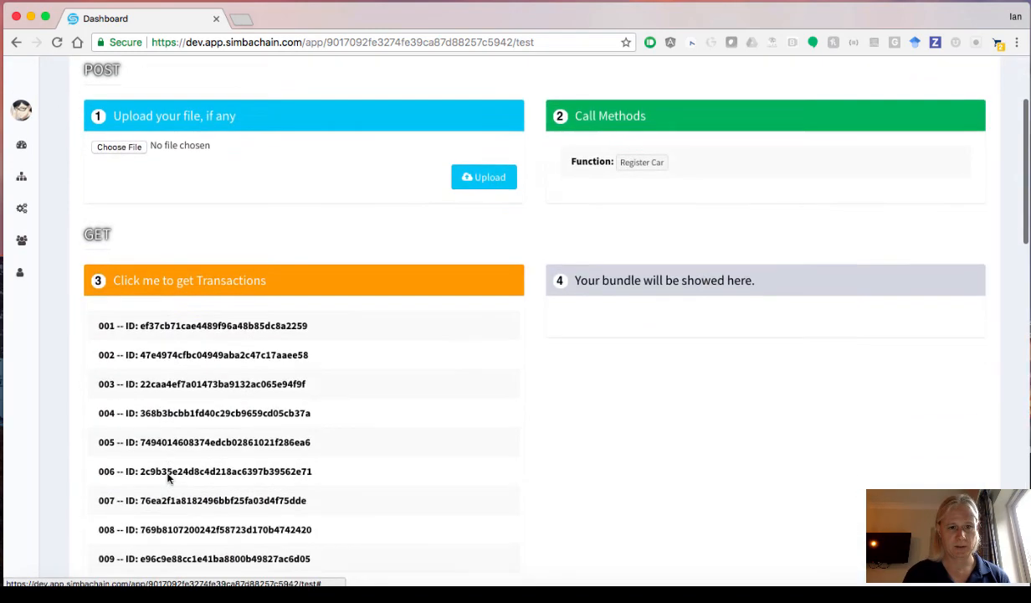
scroll(168, 477, up, 10)
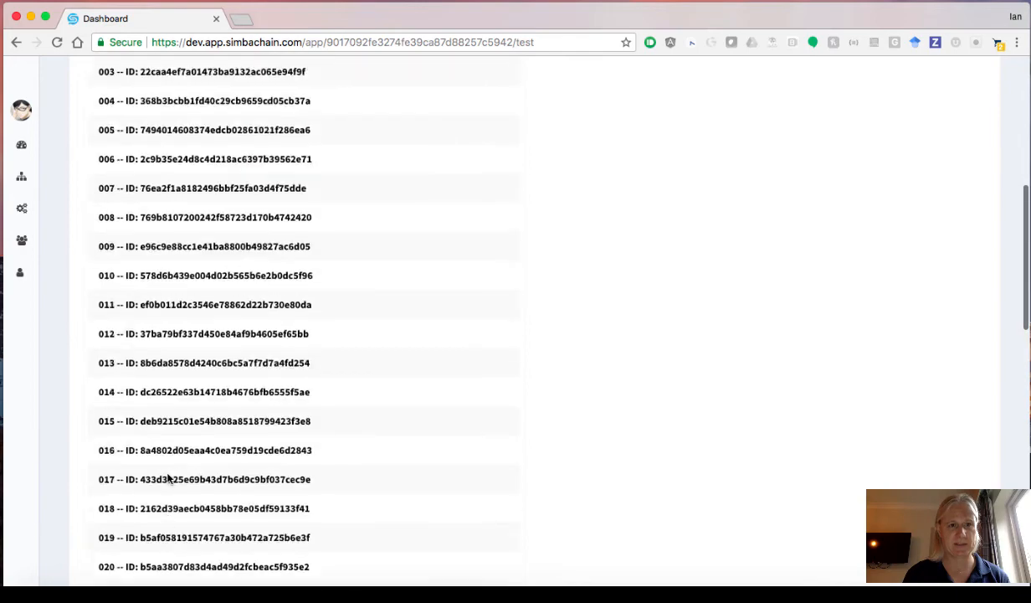
scroll(195, 351, down, 15)
scroll(194, 351, down, 5)
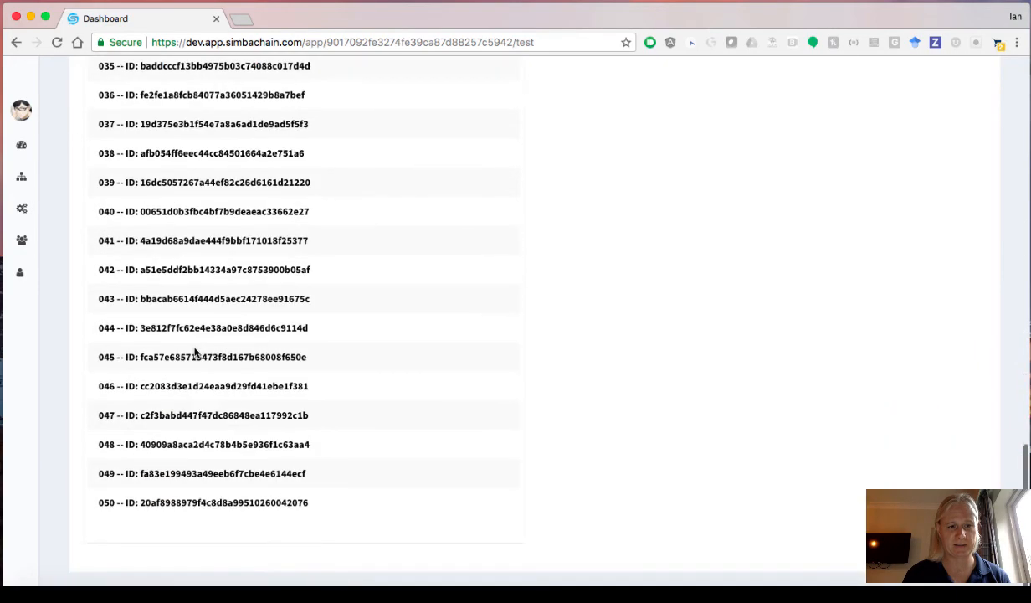
scroll(168, 508, down, 4)
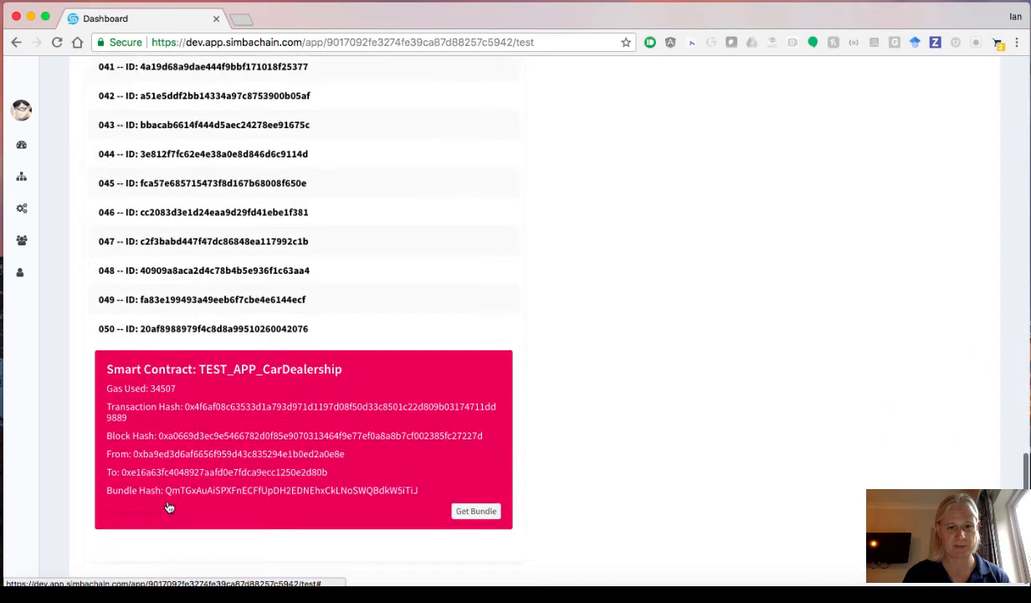
scroll(715, 386, up, 7)
scroll(716, 386, up, 6)
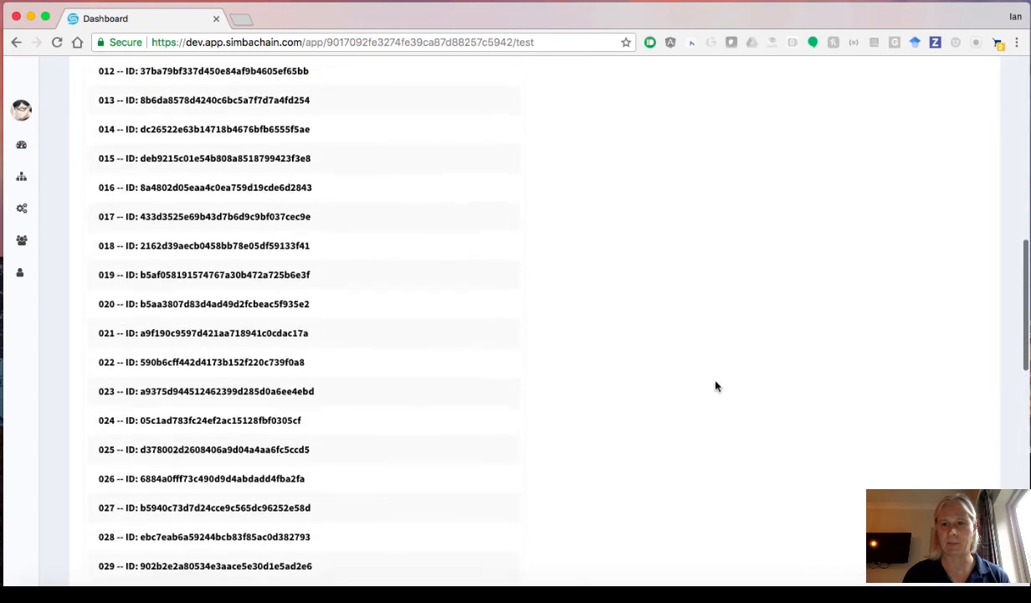
scroll(716, 386, up, 9)
scroll(715, 385, down, 4)
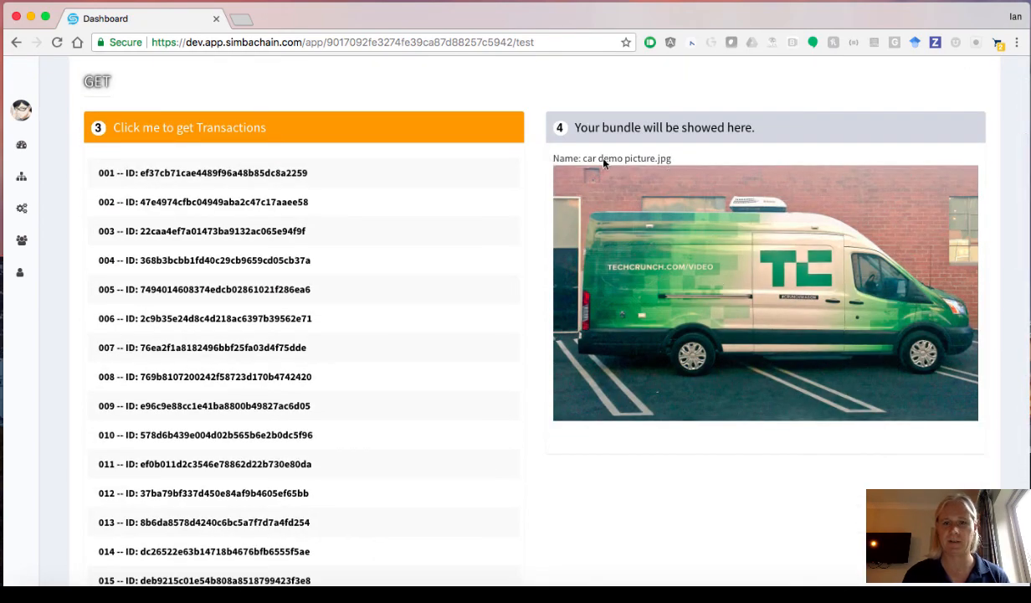
scroll(674, 494, up, 2)
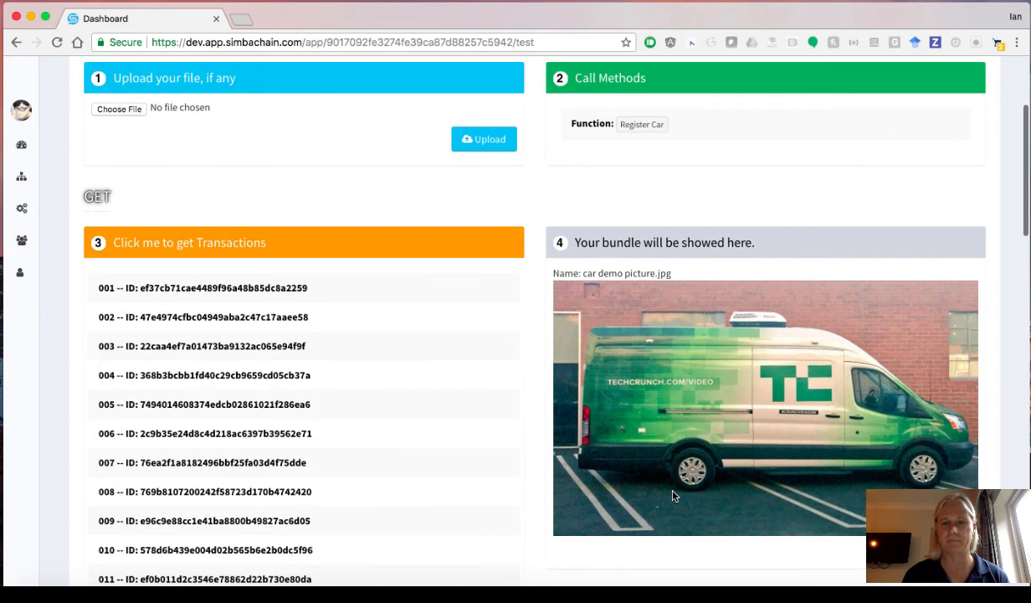